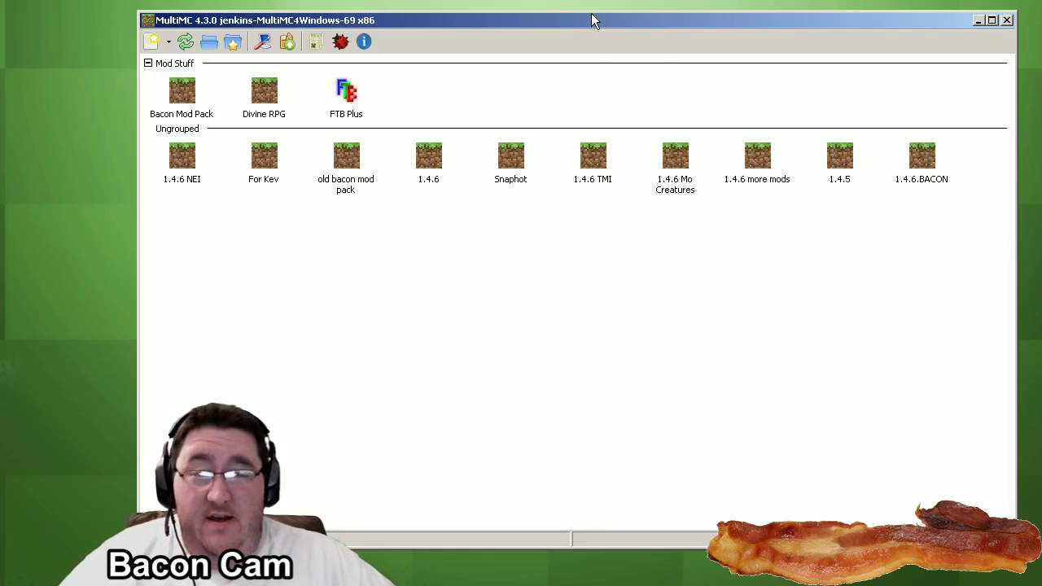
- Look through the existing Minecraft instances in the instance list
left_click_drag(593, 19, 627, 14)
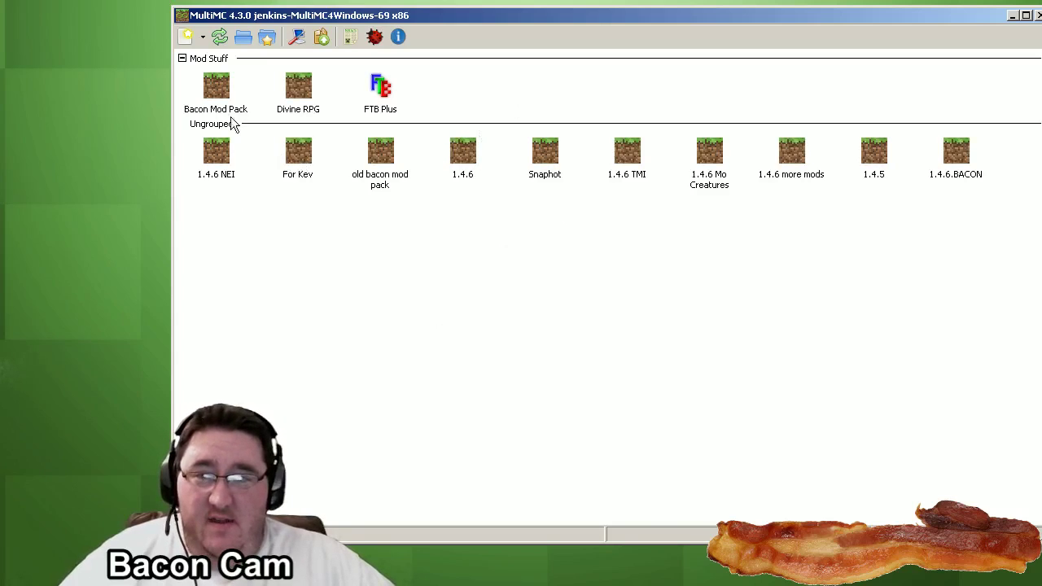
left_click(223, 82)
left_click(225, 155)
left_click(303, 150)
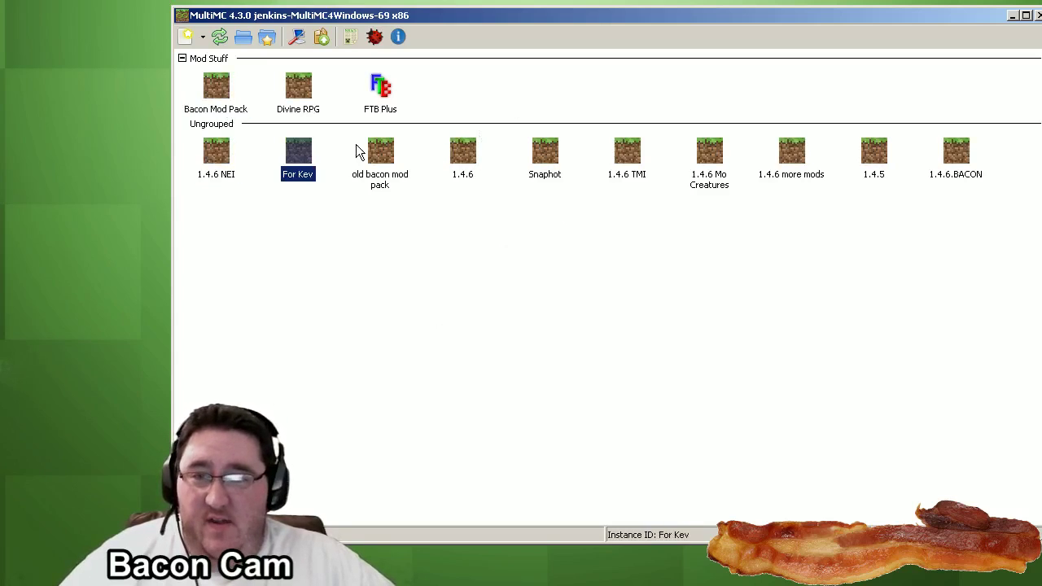
left_click(380, 151)
left_click(463, 152)
left_click(547, 152)
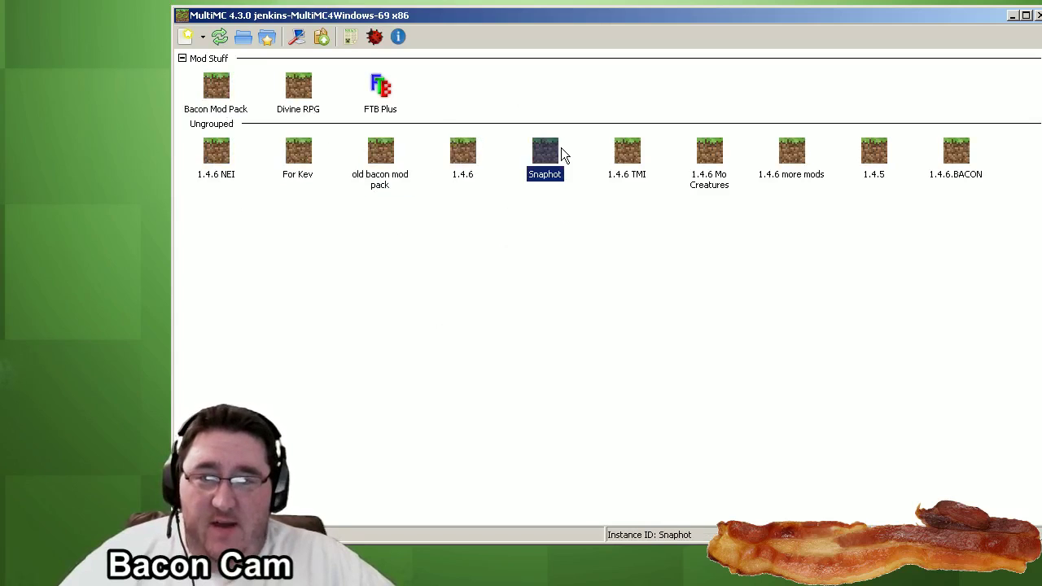
left_click(639, 156)
left_click(706, 155)
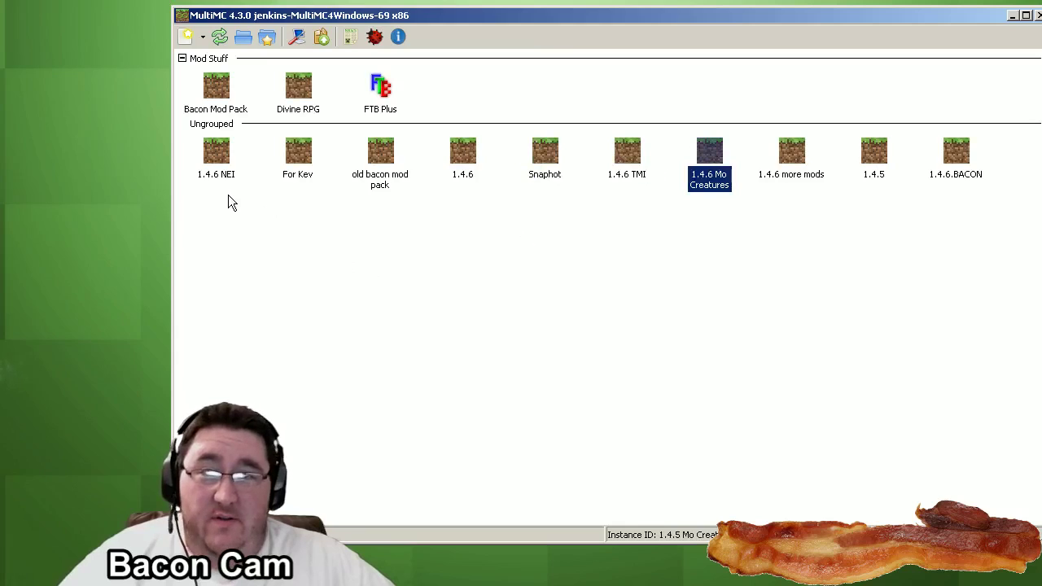
left_click(355, 268)
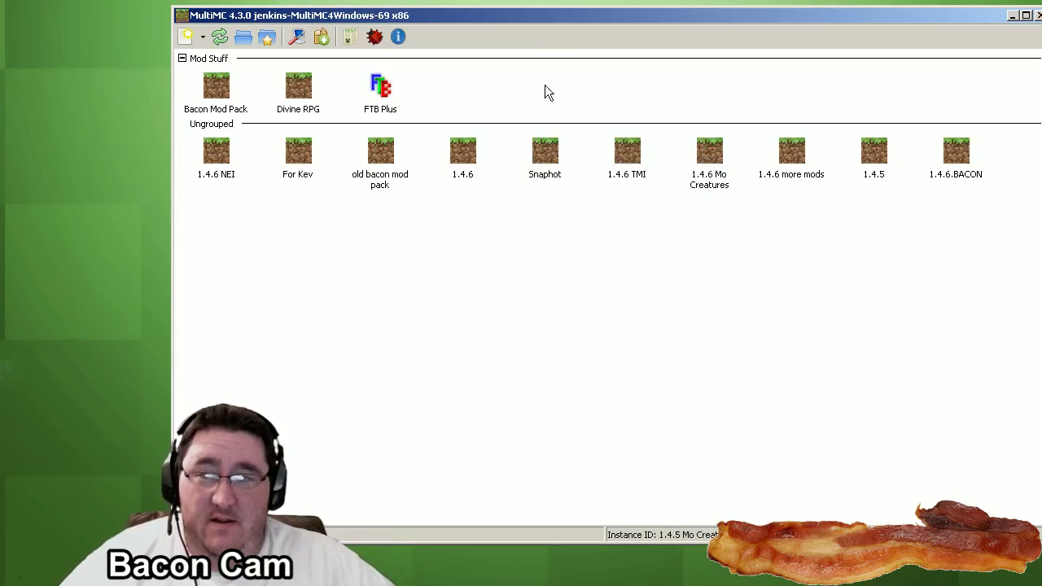
- Start a new instance and name it "Tutorial Minecraft"
left_click(187, 39)
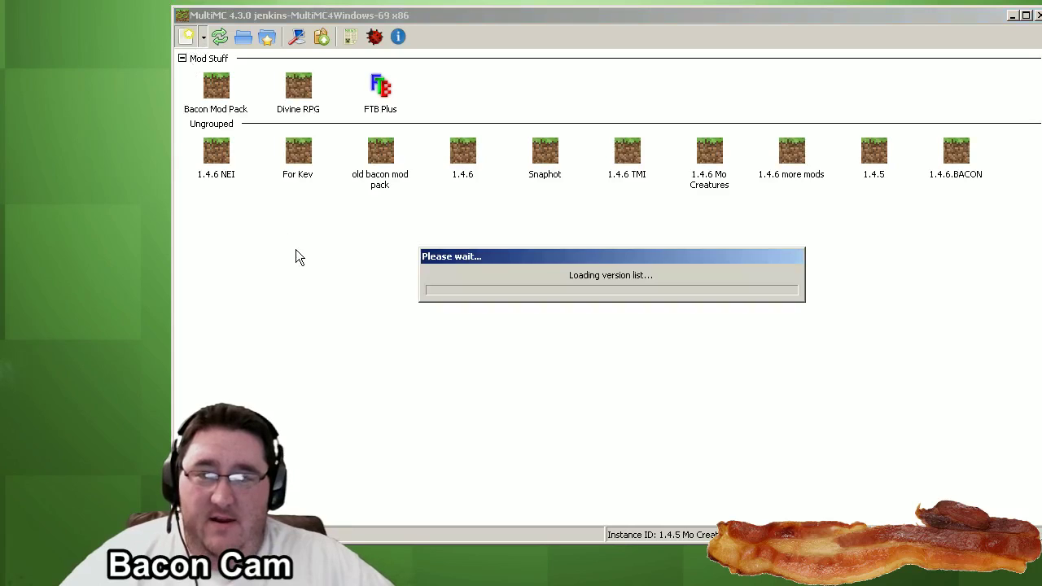
left_click(649, 298)
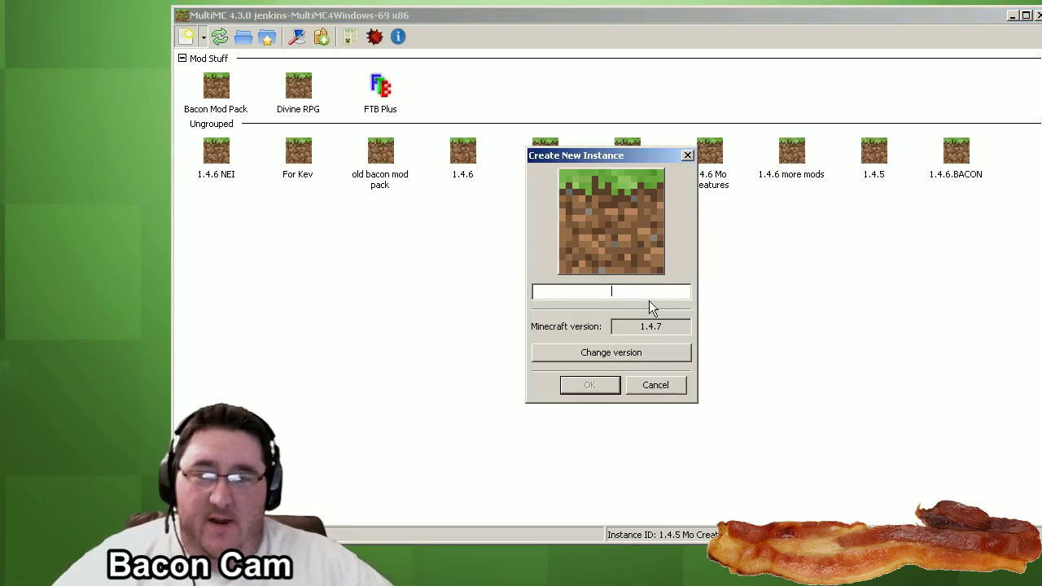
type("Tuto")
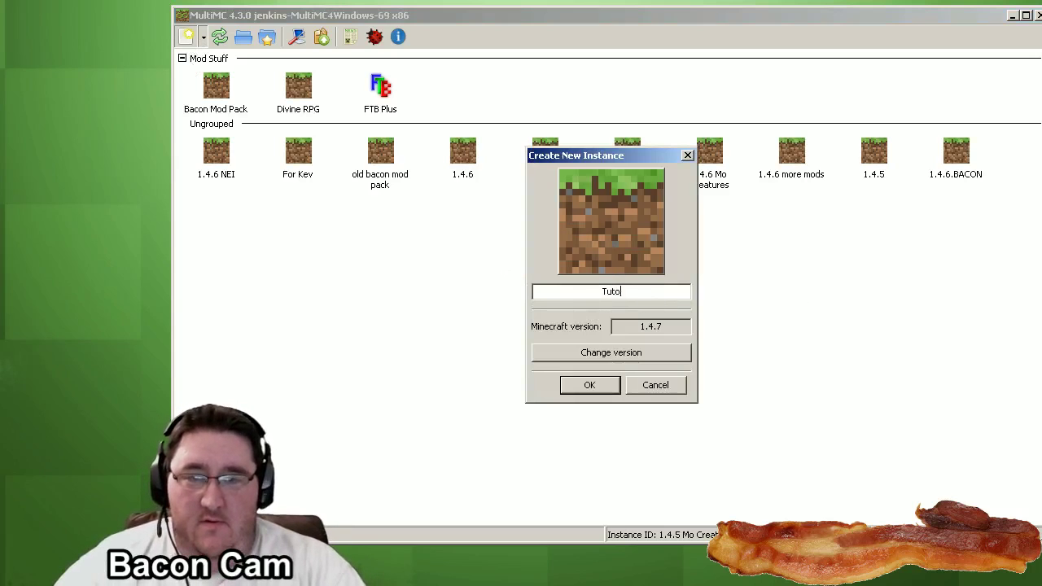
type("rial Minecraft")
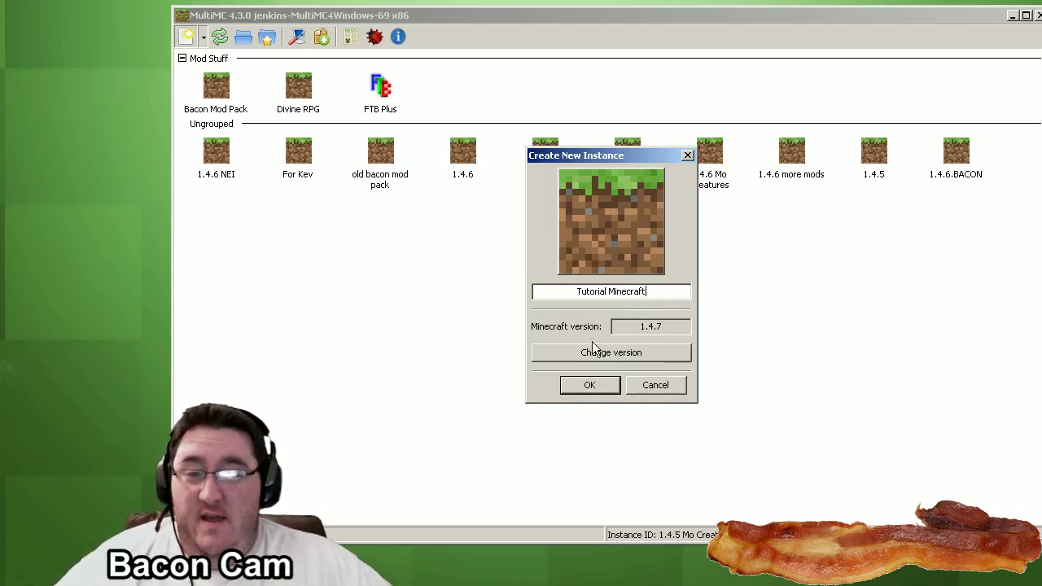
- Include the MCNostalgia versions in the new instance's Minecraft version list and examine the available versions down to a1.0.4
left_click(573, 356)
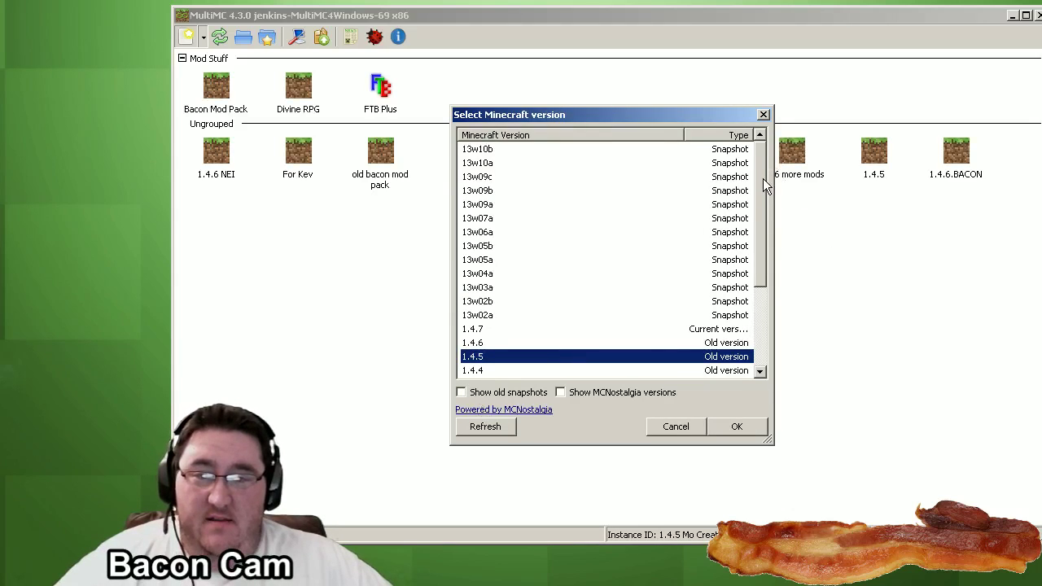
left_click_drag(765, 186, 774, 285)
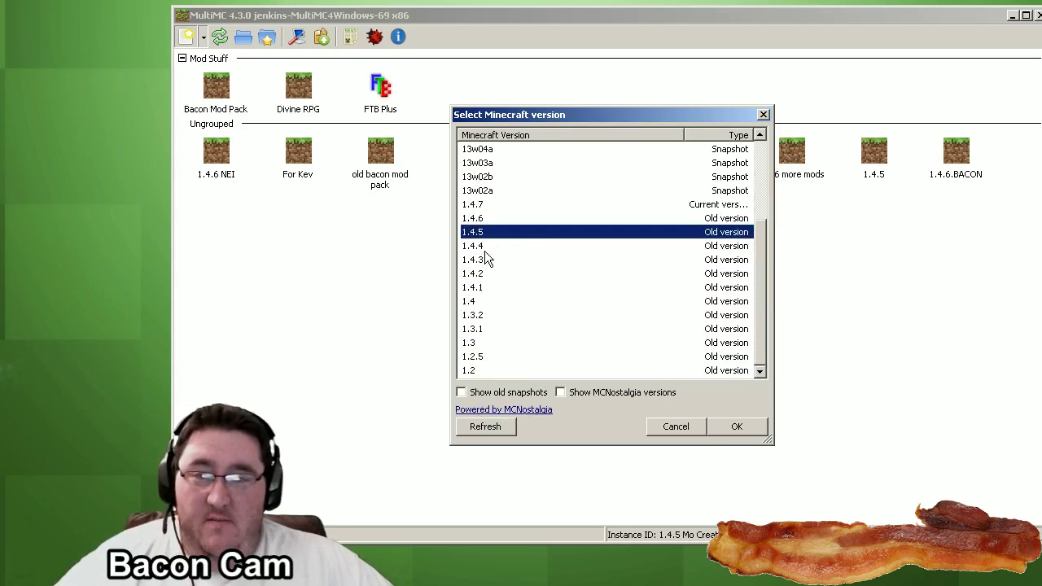
left_click(561, 393)
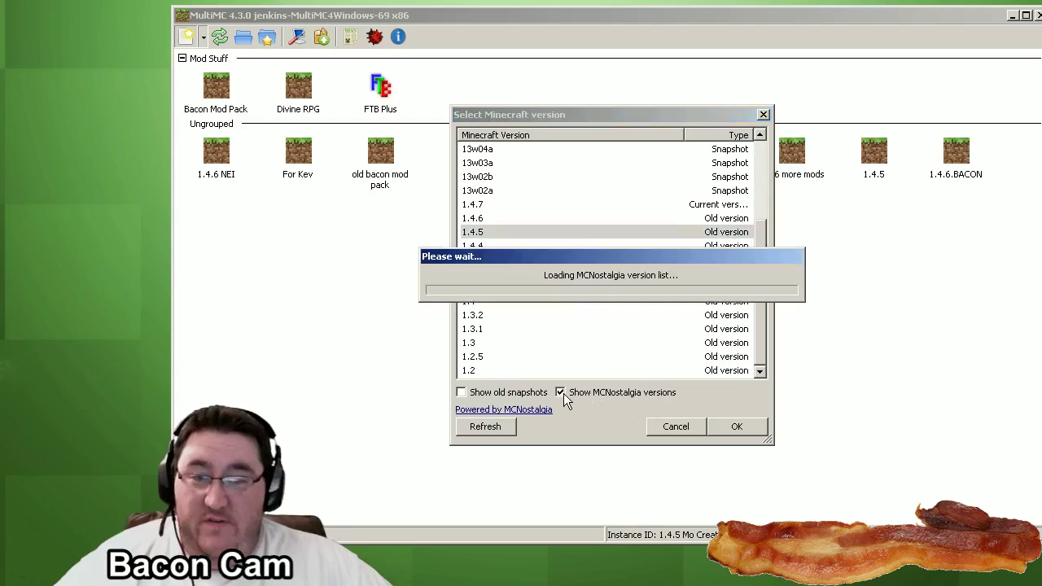
left_click_drag(763, 187, 782, 377)
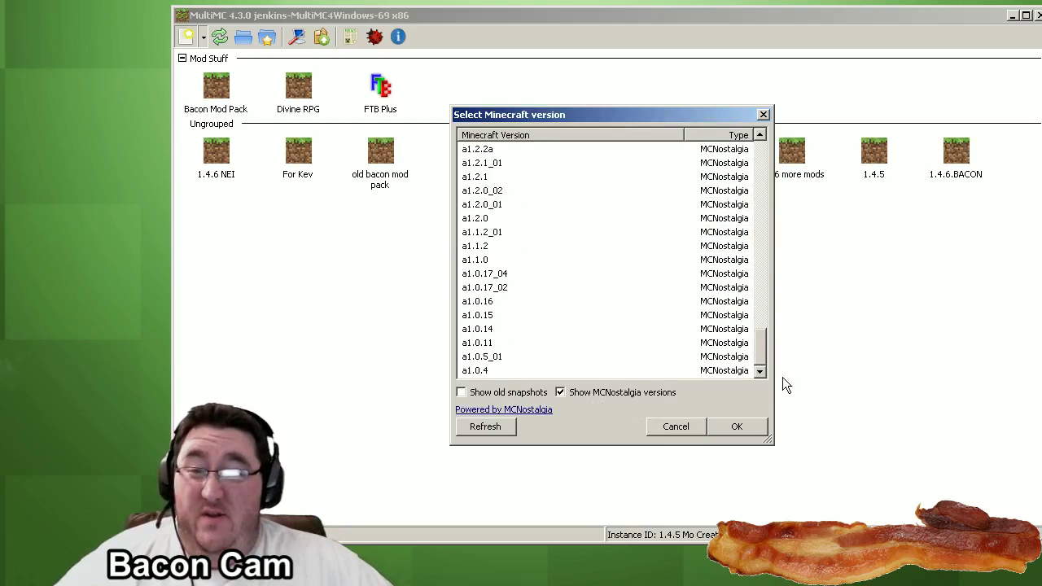
left_click(521, 373)
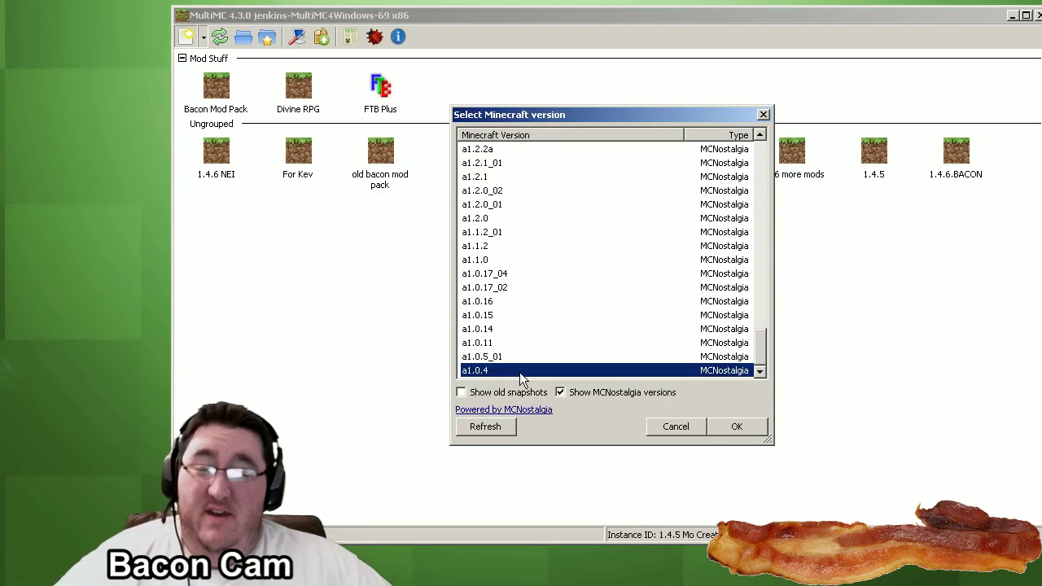
scroll(532, 340, "up", 5)
left_click_drag(759, 315, 760, 146)
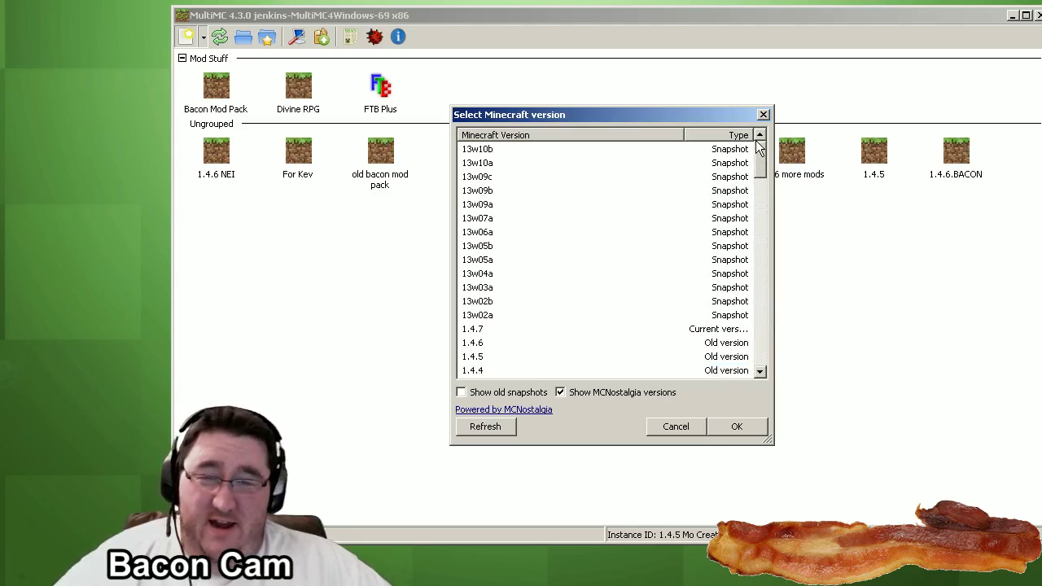
mouse_move(758, 147)
left_mouse_down()
mouse_move(755, 216)
mouse_move(758, 155)
left_mouse_up()
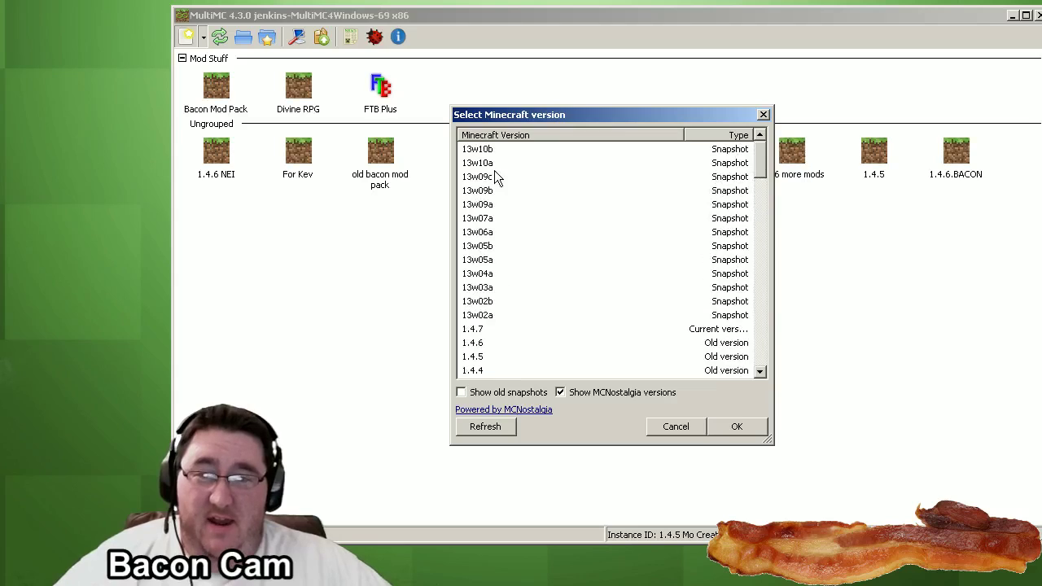
- Show old snapshots in the version list, choose Minecraft version 1.4.7, and finish creating the instance
left_click(461, 392)
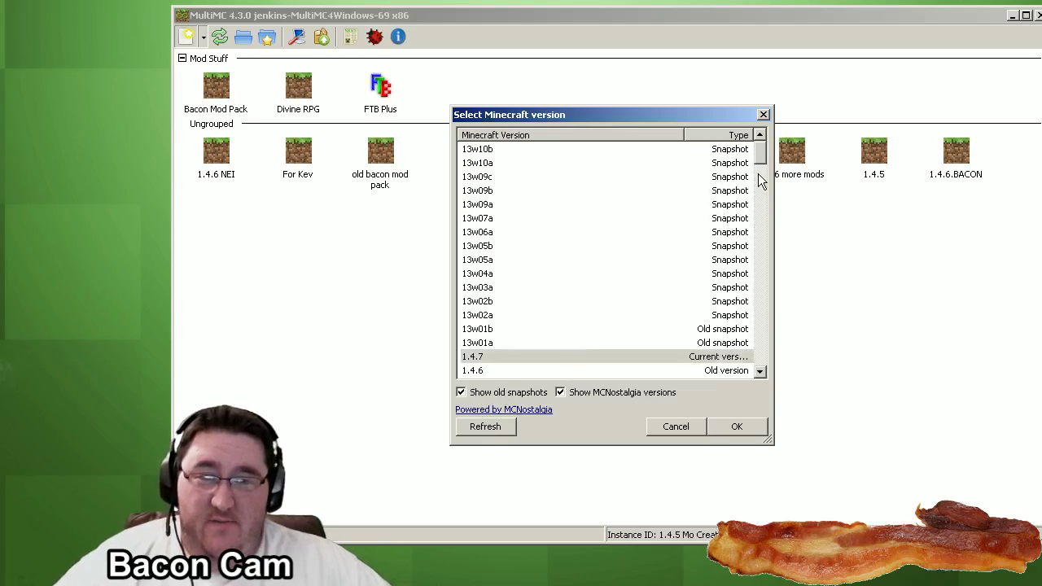
mouse_move(759, 154)
left_mouse_down()
mouse_move(767, 298)
mouse_move(766, 140)
left_mouse_up()
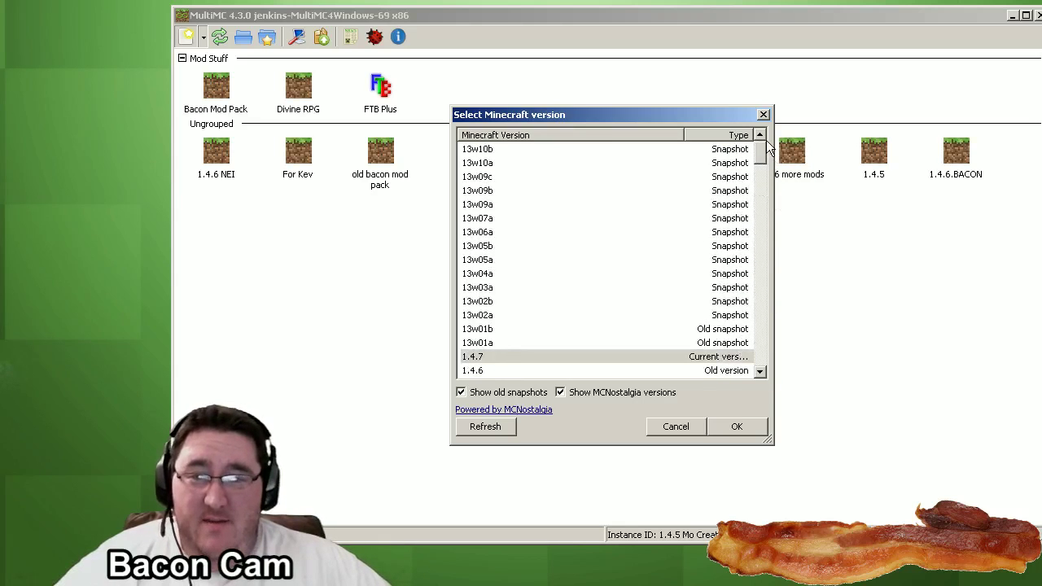
left_click(470, 358)
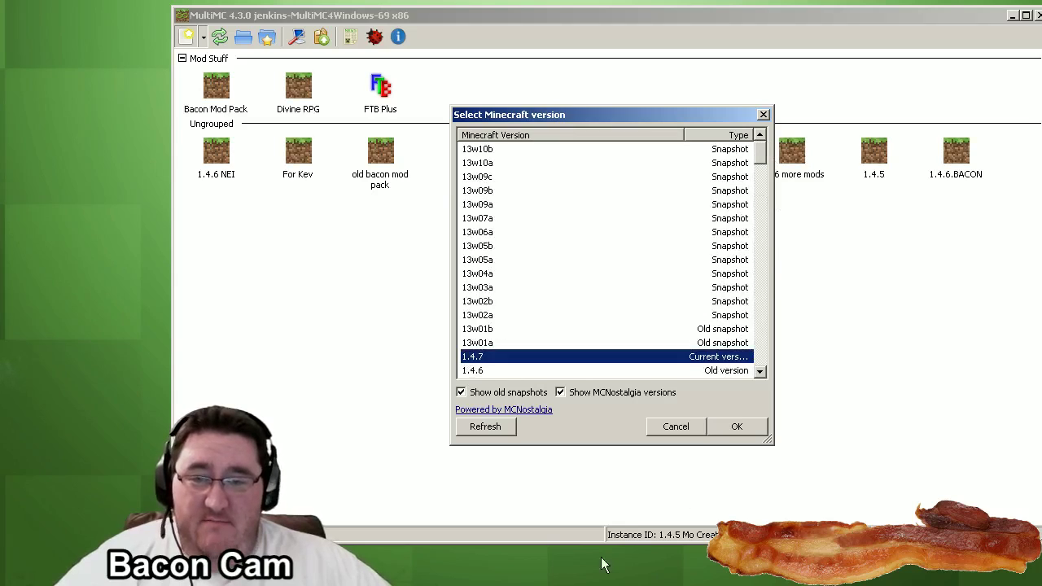
left_click(742, 434)
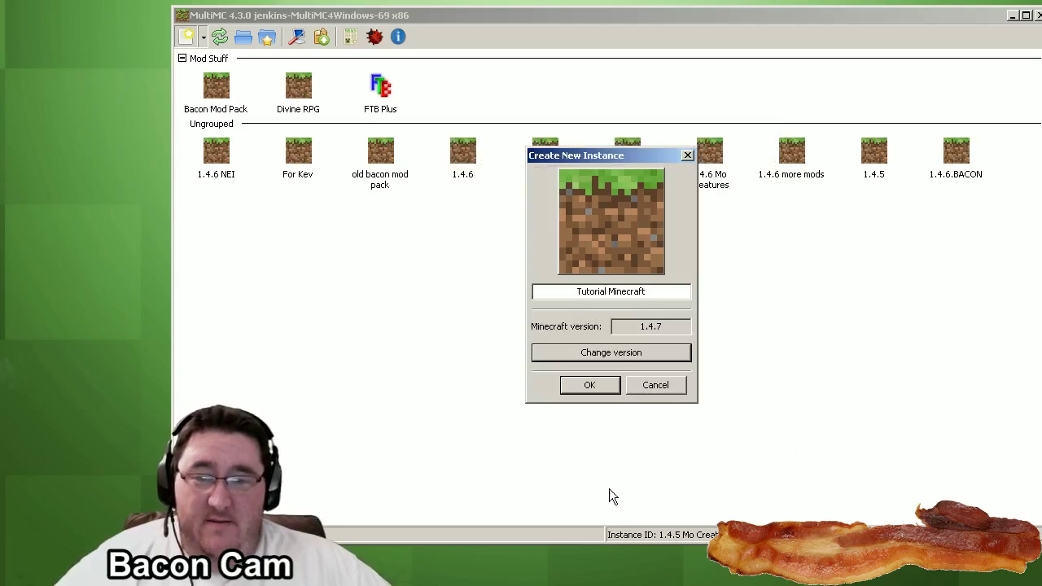
left_click(581, 384)
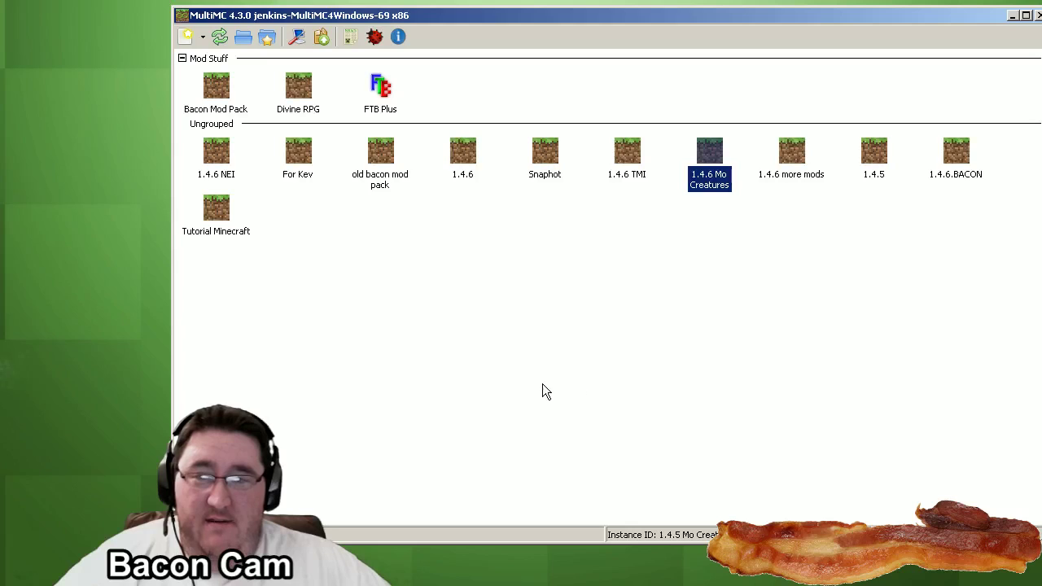
- Launch the Tutorial Minecraft instance with the saved login and check its console output
left_click(215, 206)
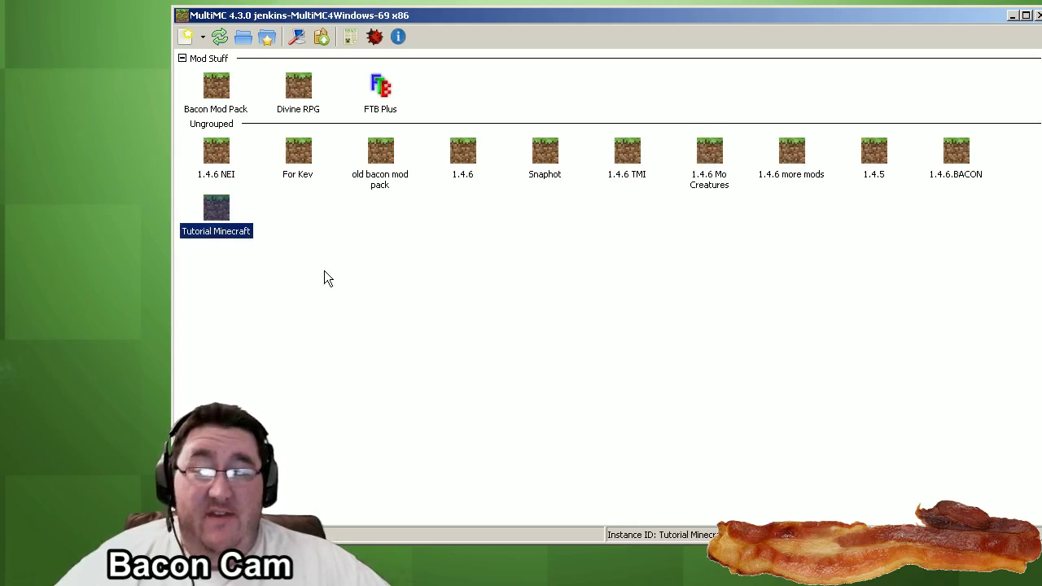
double_click(223, 211)
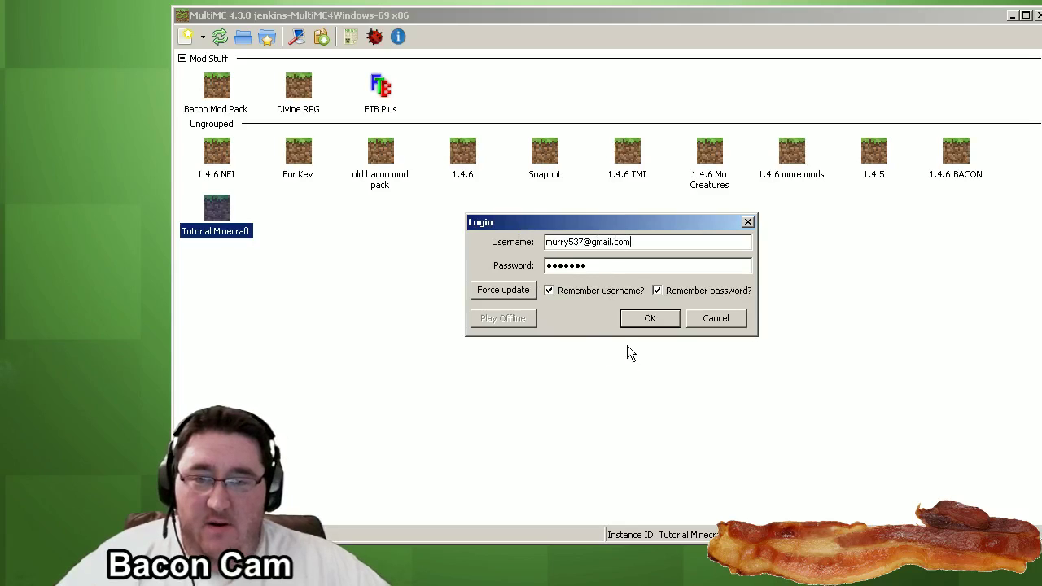
left_click(635, 321)
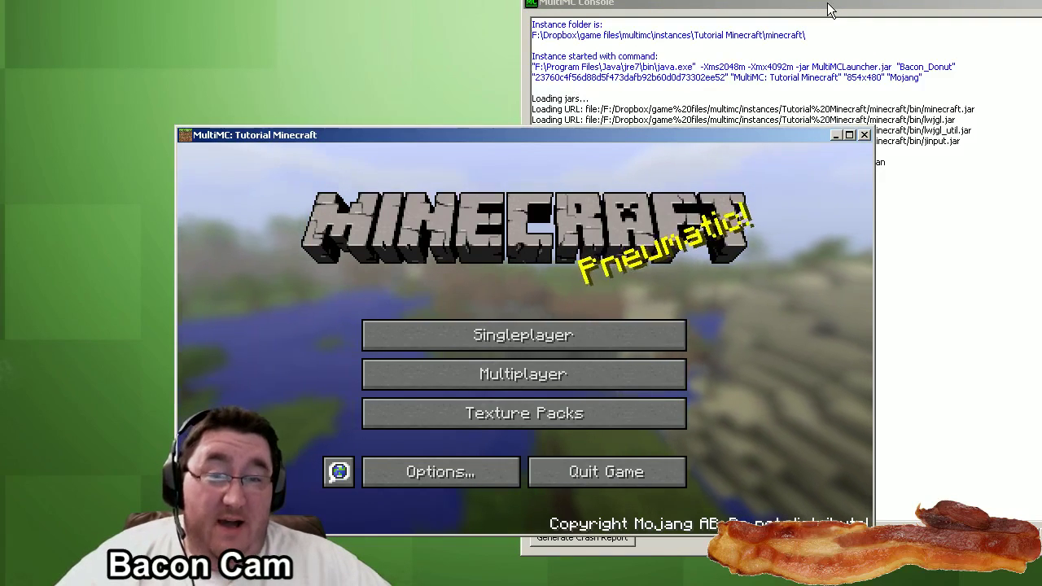
left_click(829, 10)
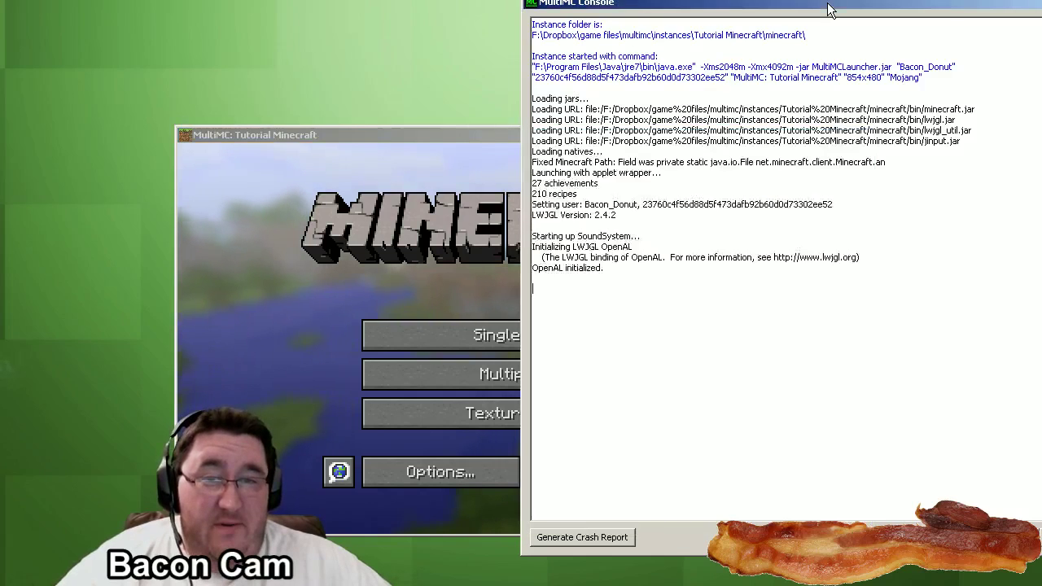
left_click(475, 132)
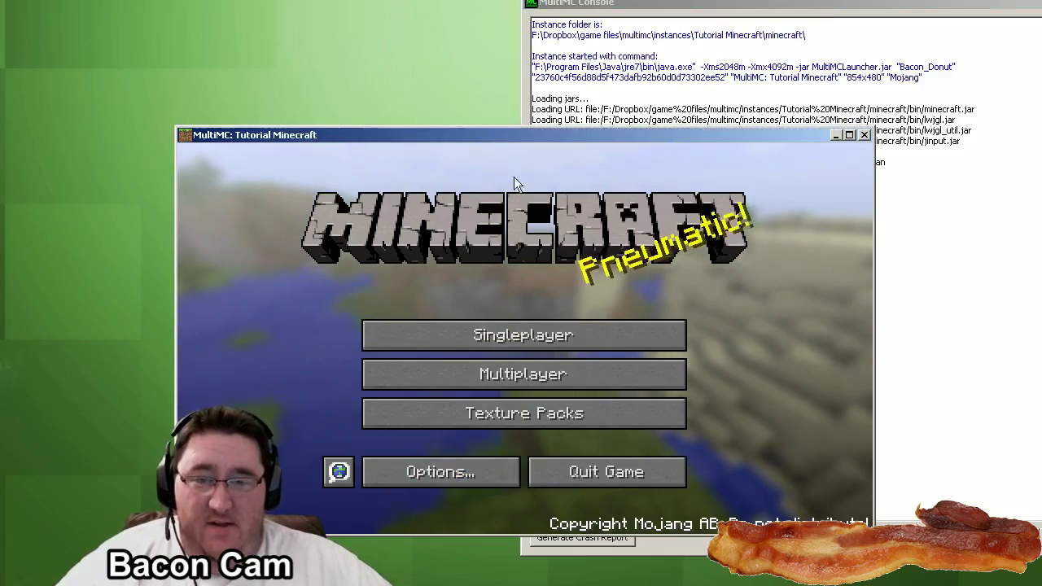
- Switch View Bobbing off and back on in the game's Video Settings, and return to the title screen
left_click(448, 474)
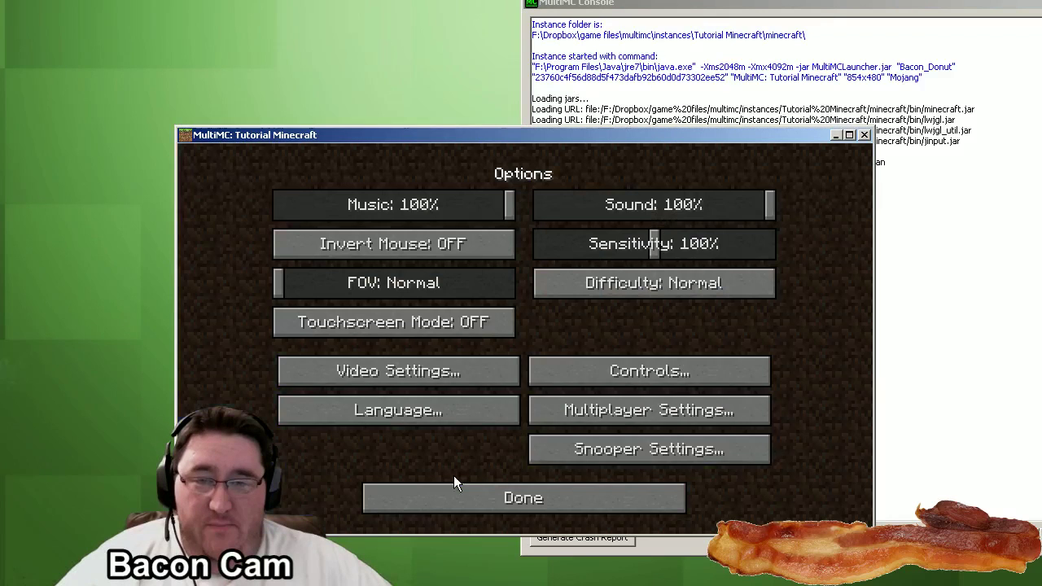
left_click(410, 368)
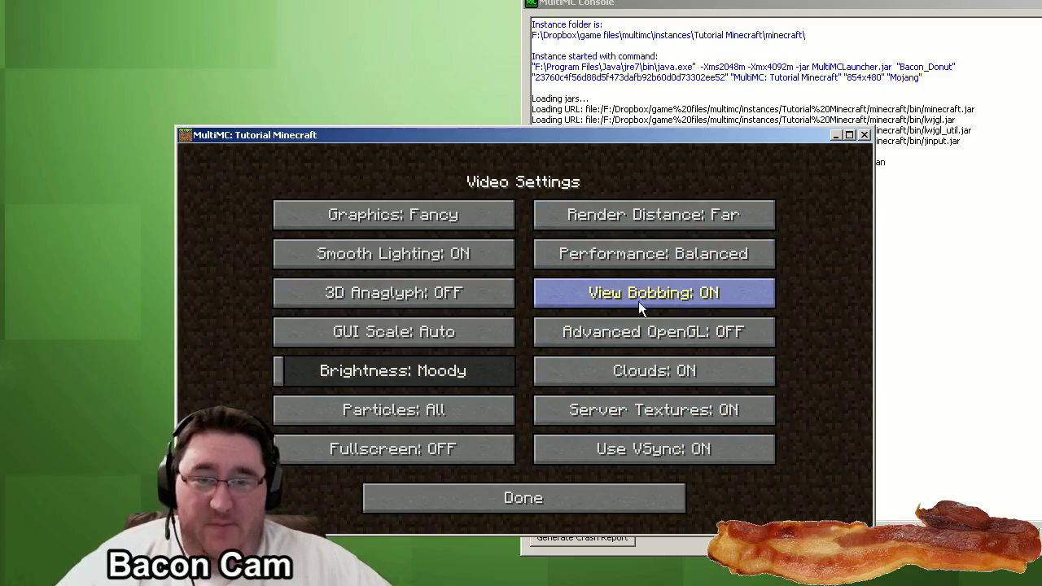
left_click(610, 299)
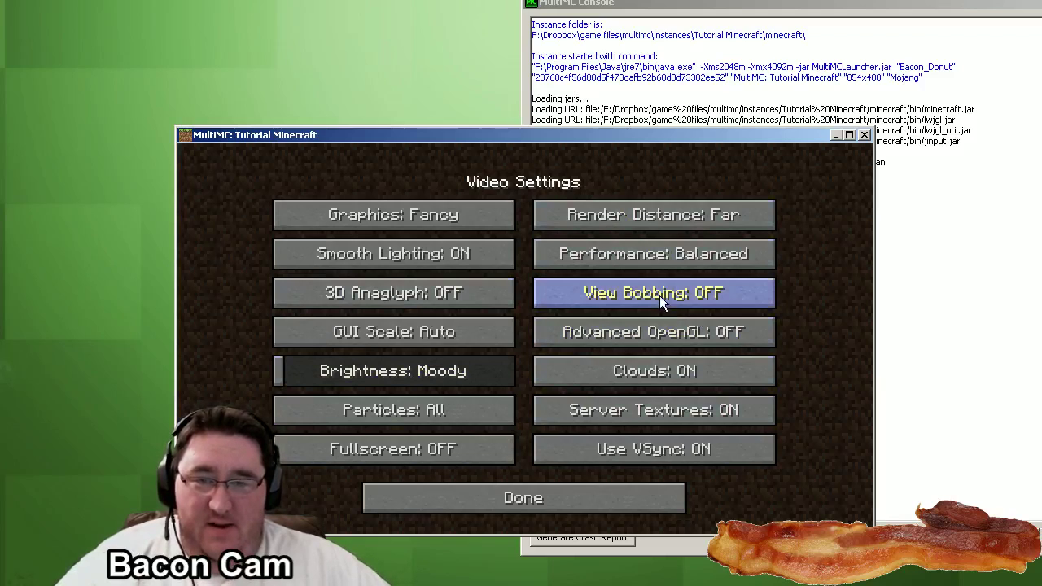
left_click(615, 296)
left_click(450, 493)
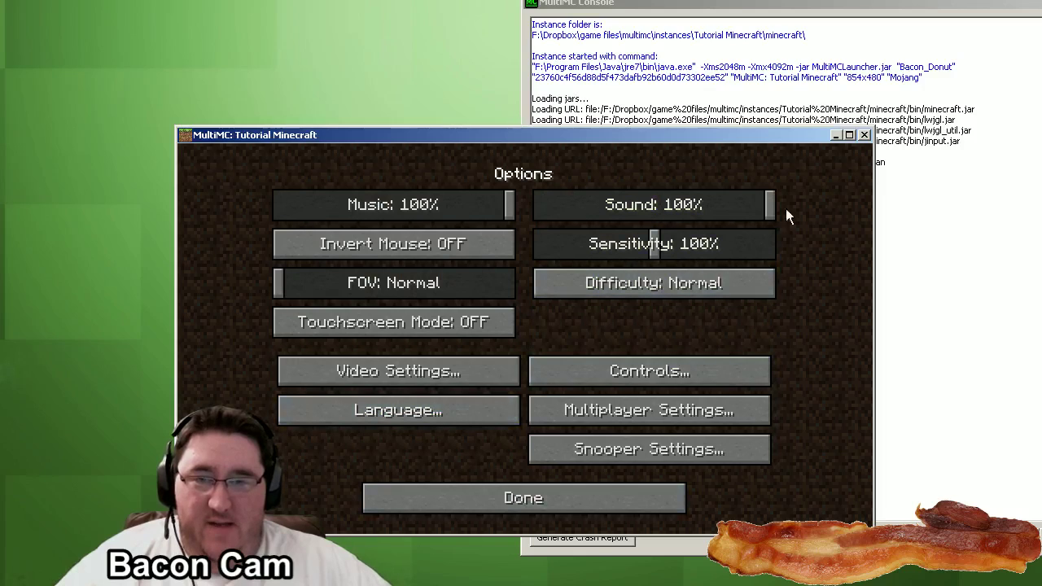
left_click(422, 375)
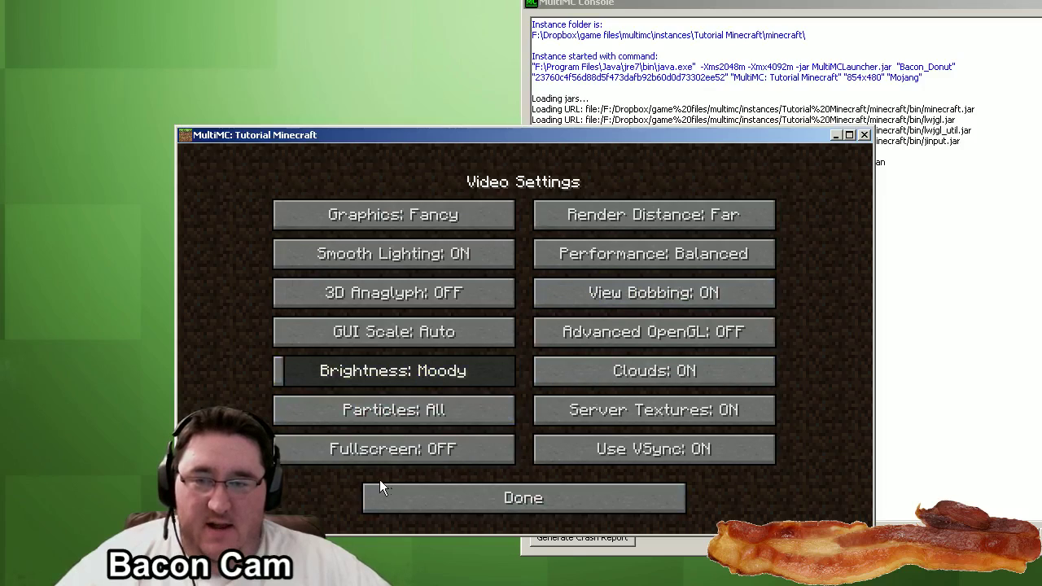
left_click(489, 509)
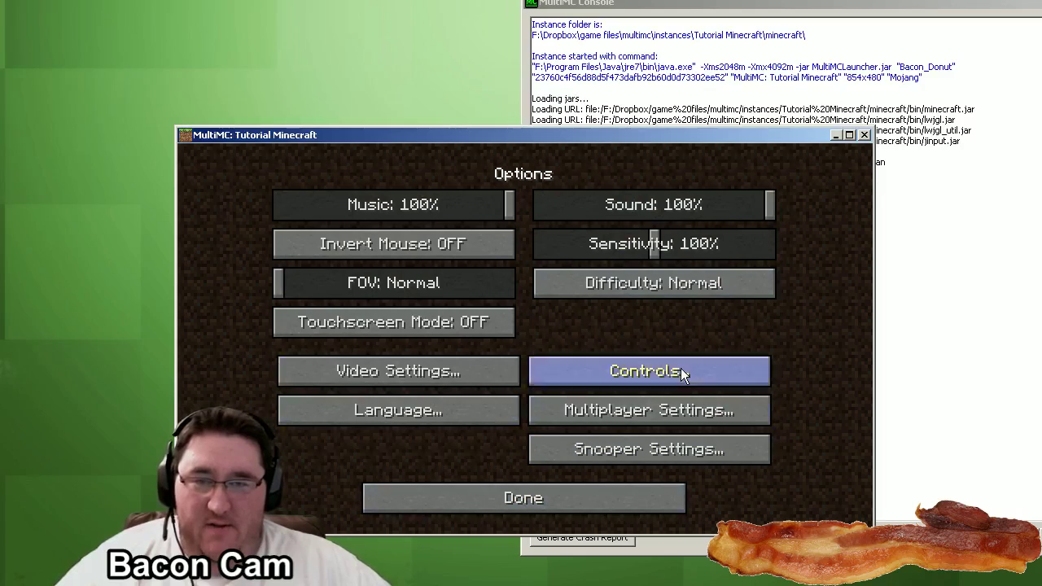
left_click(551, 497)
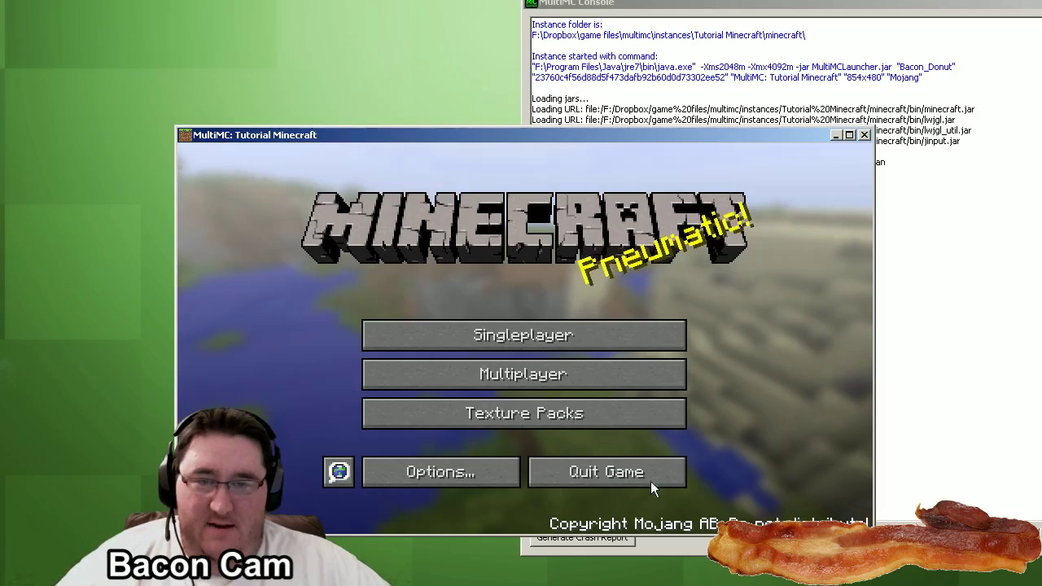
- Quit Minecraft and select the Tutorial Minecraft instance in the instance list
left_click(592, 479)
left_click(347, 287)
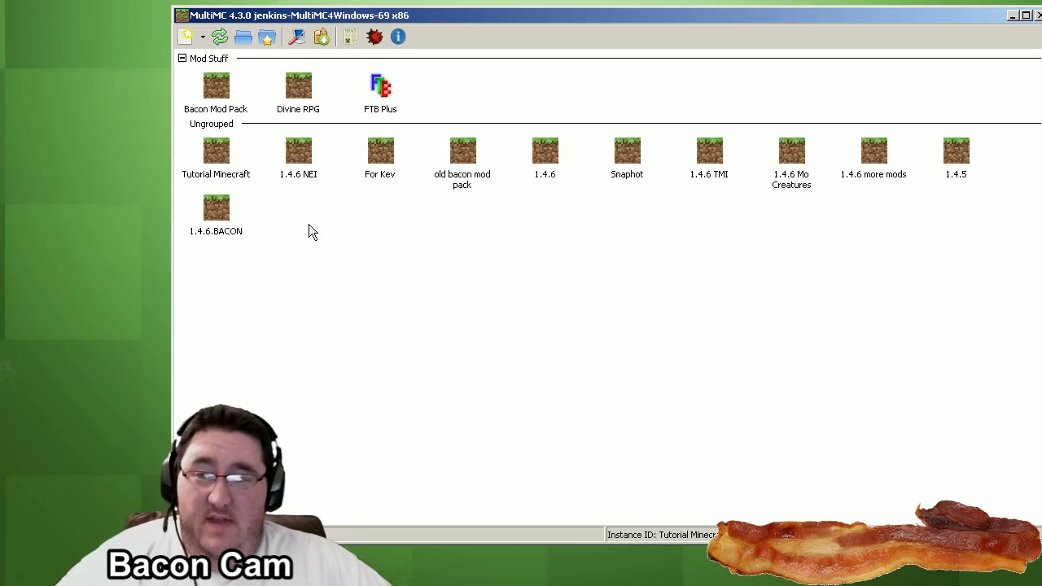
left_click(218, 155)
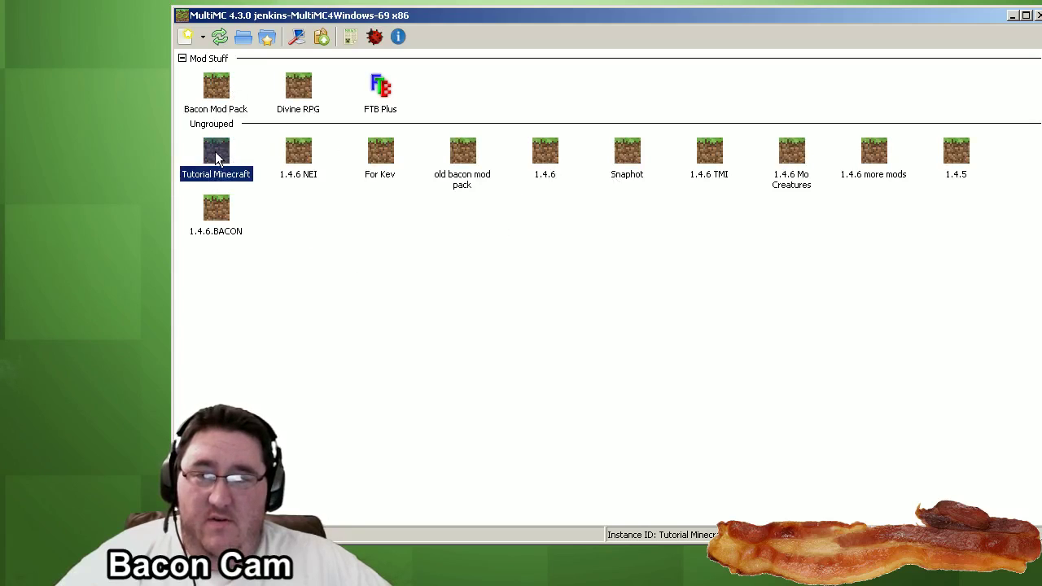
- Open the mod editor for the Tutorial Minecraft instance and install Minecraft Forge version 6.6.2.534
right_click(215, 151)
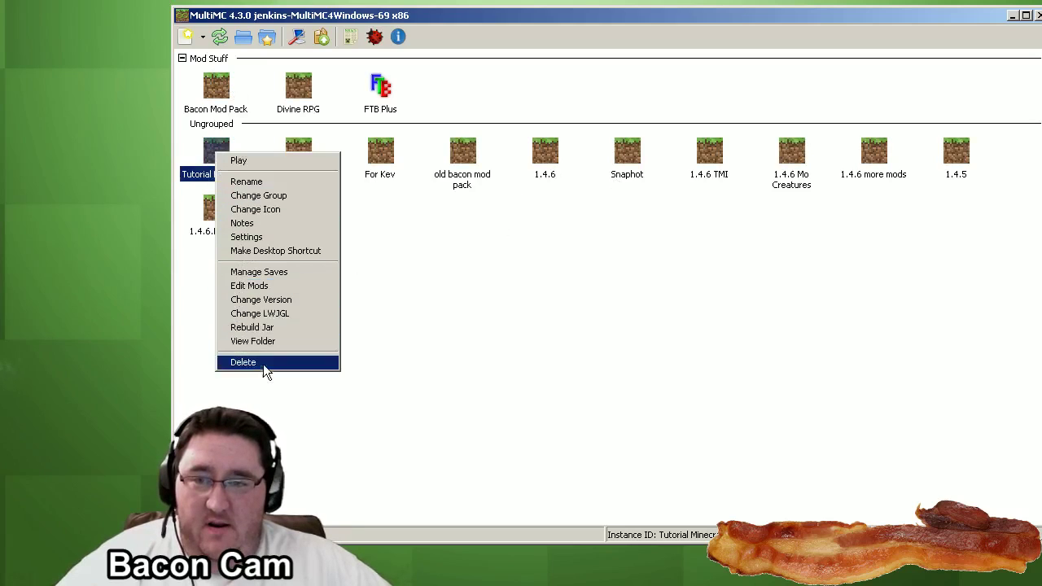
left_click(274, 289)
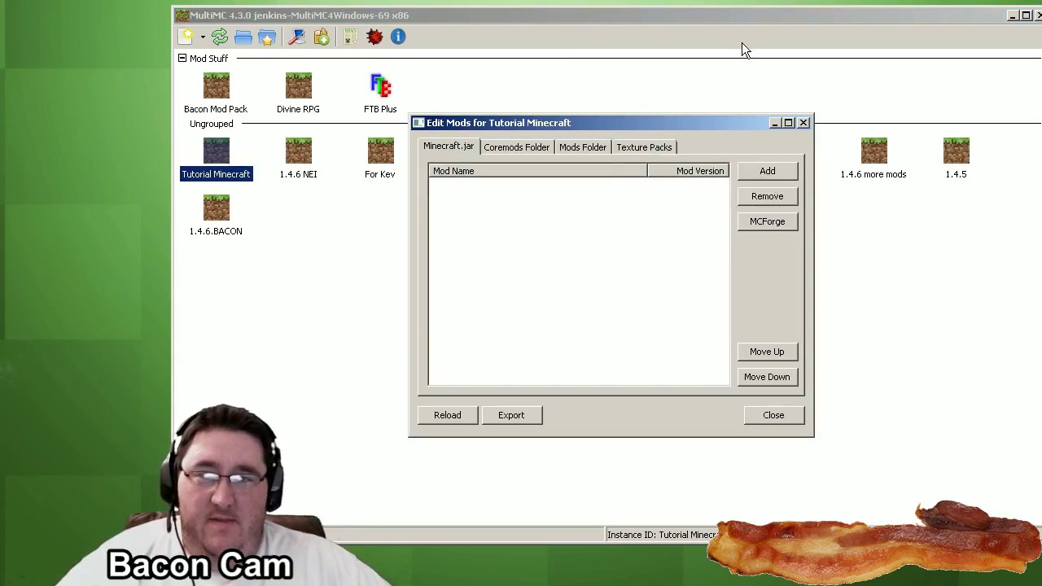
left_click_drag(641, 122, 741, 42)
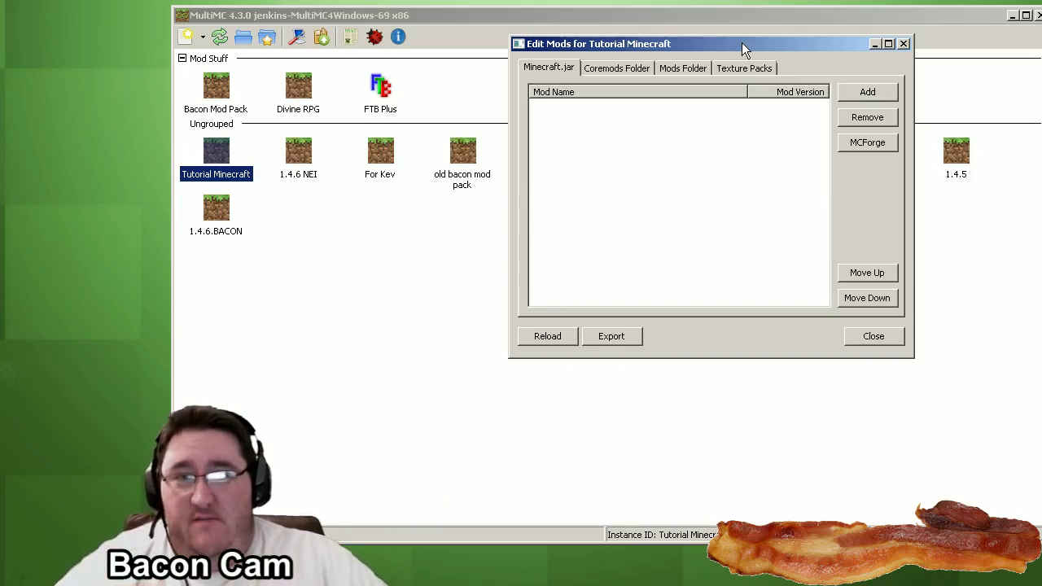
left_click(868, 148)
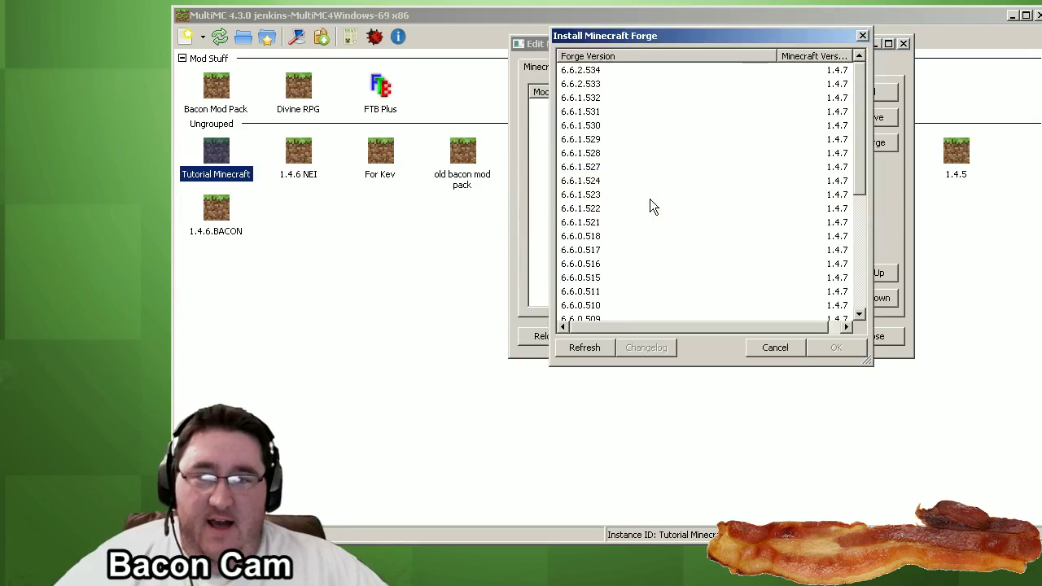
mouse_move(862, 88)
left_mouse_down()
mouse_move(862, 76)
mouse_move(871, 183)
mouse_move(865, 60)
mouse_move(854, 227)
mouse_move(858, 70)
left_mouse_up()
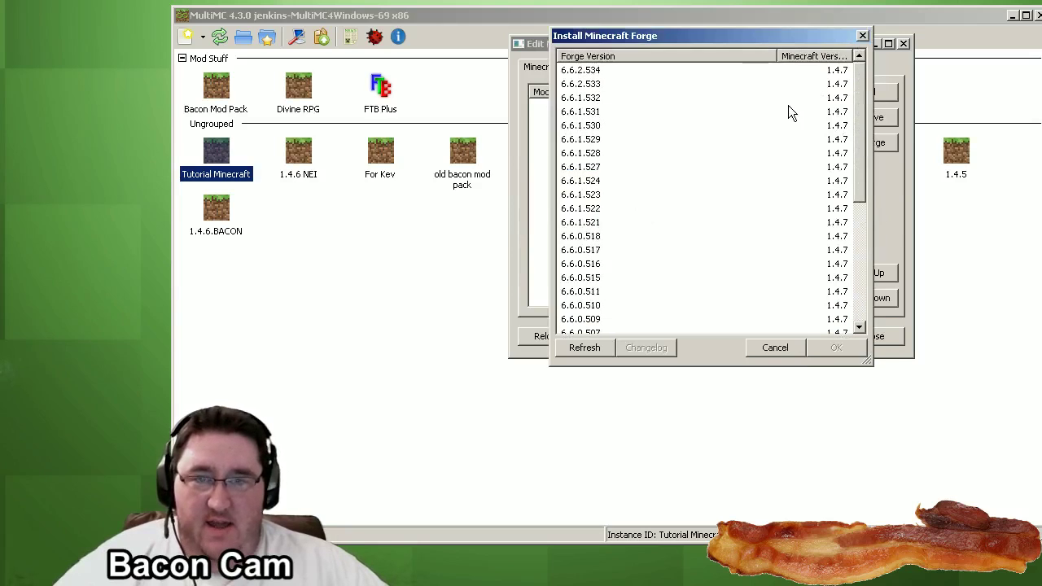
left_click_drag(867, 364, 968, 502)
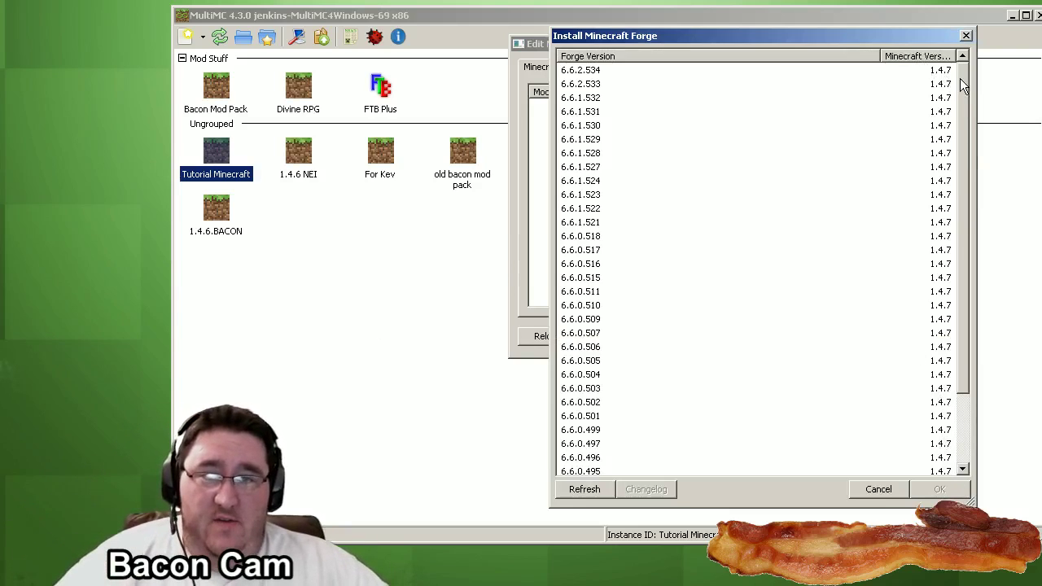
left_click(589, 72)
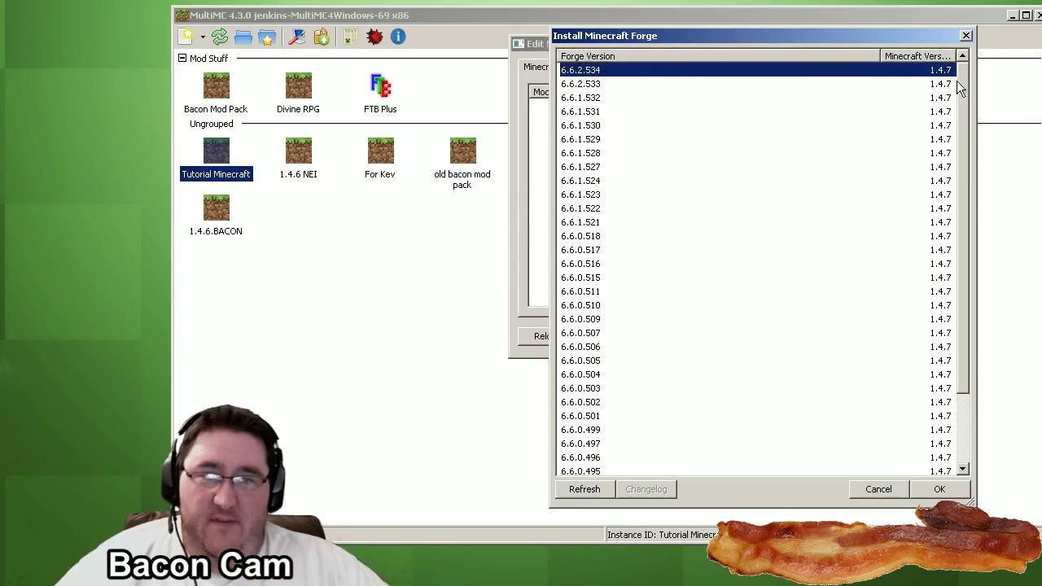
left_click_drag(962, 78, 997, 177)
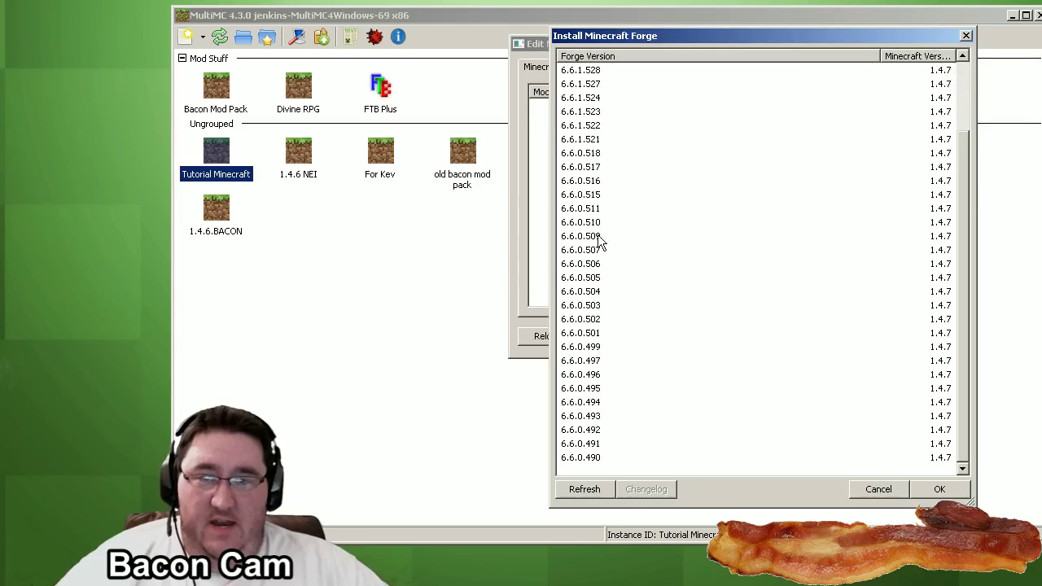
key("Home")
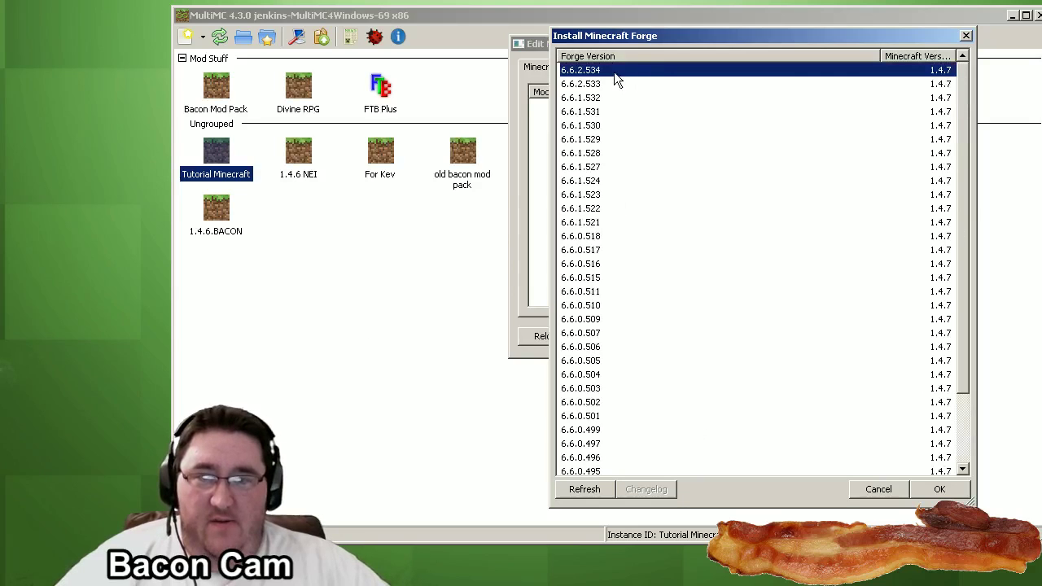
left_click(937, 485)
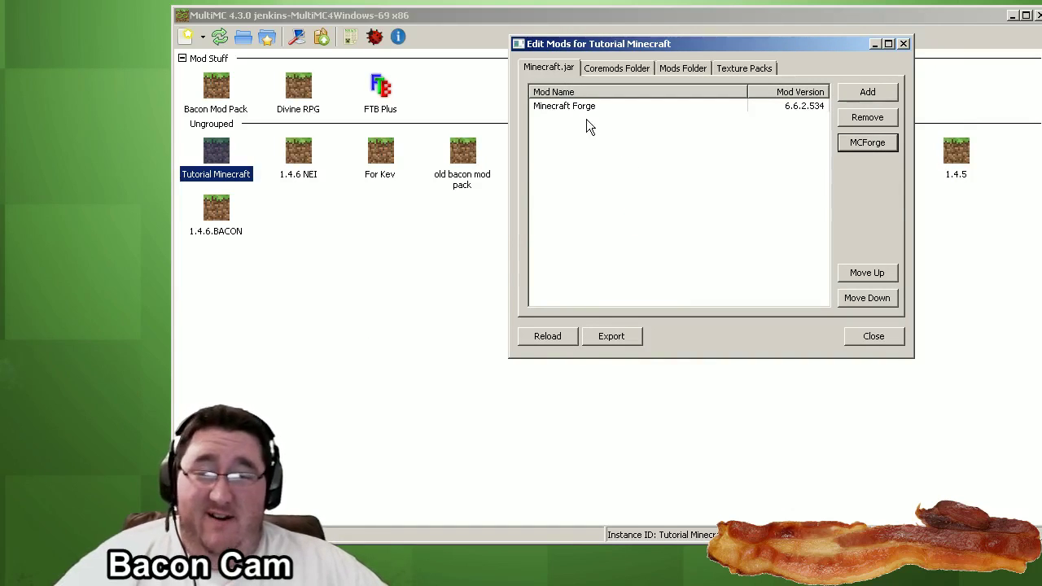
left_click(541, 68)
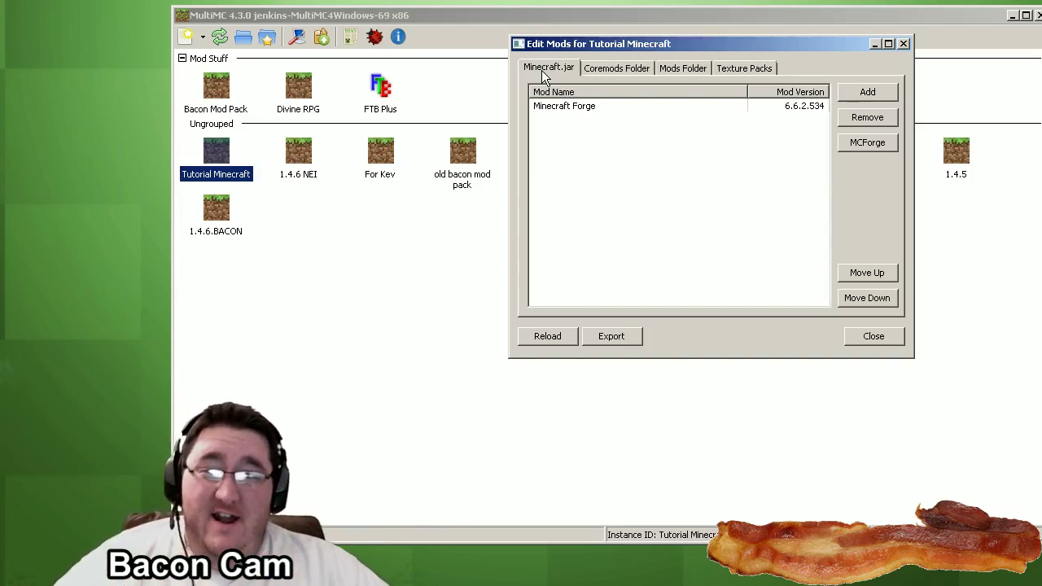
left_click(556, 108)
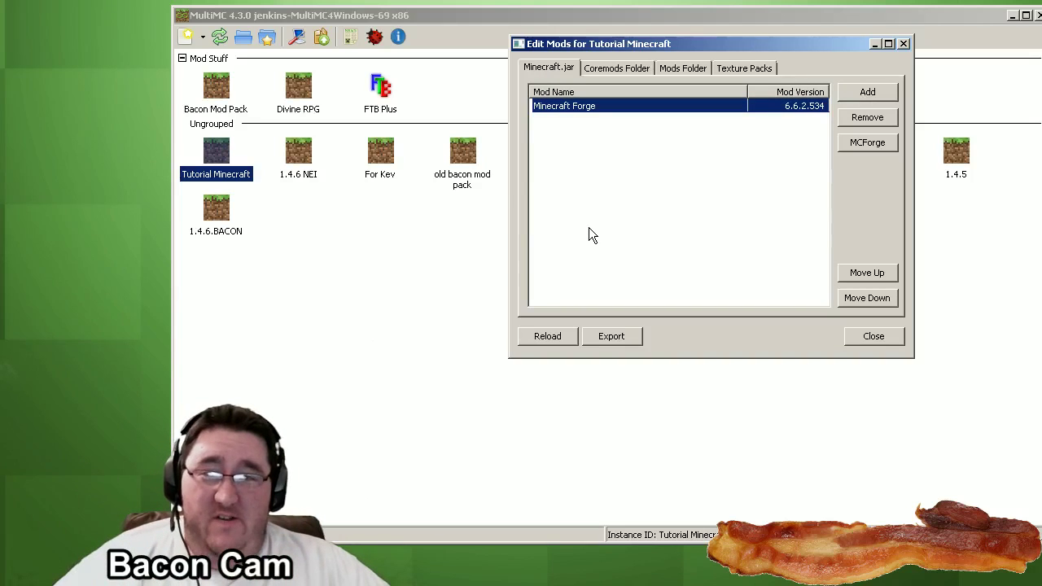
left_click(689, 221)
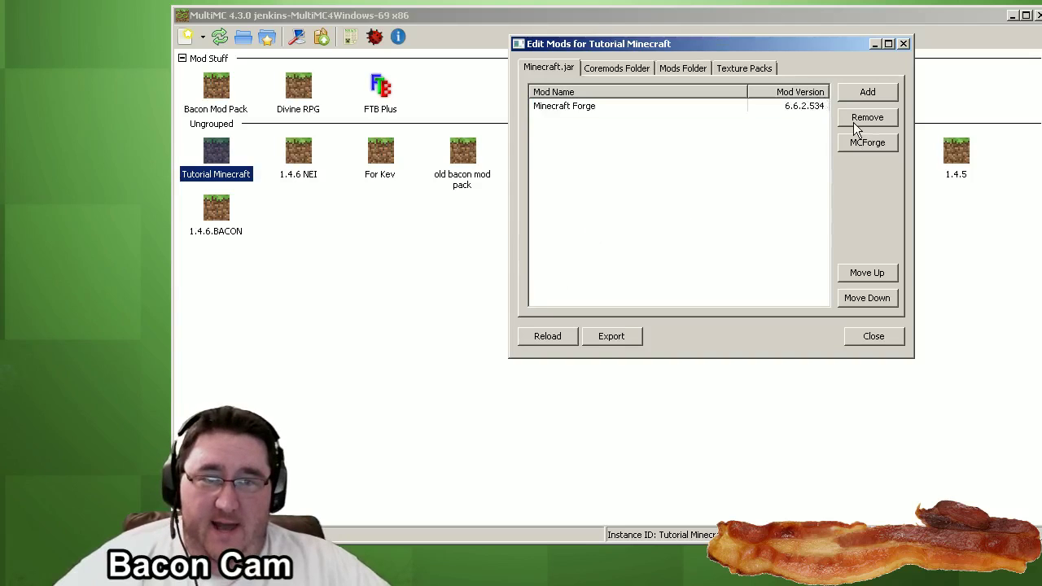
- Add OptiFine_1.4.6_HD_U_C3.zip from the mod stuff folder to the instance's Minecraft.jar mods
left_click(865, 92)
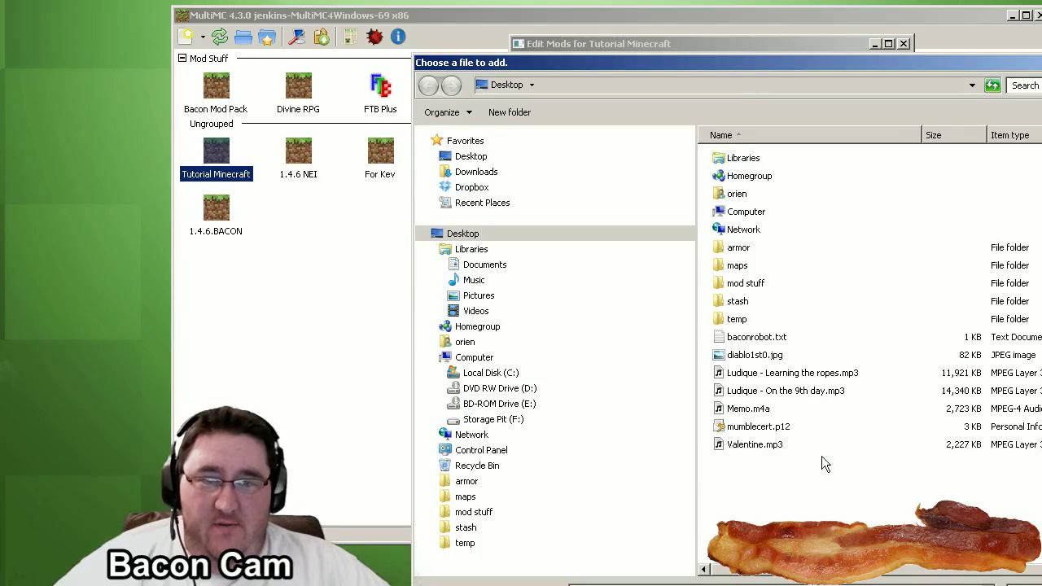
double_click(741, 286)
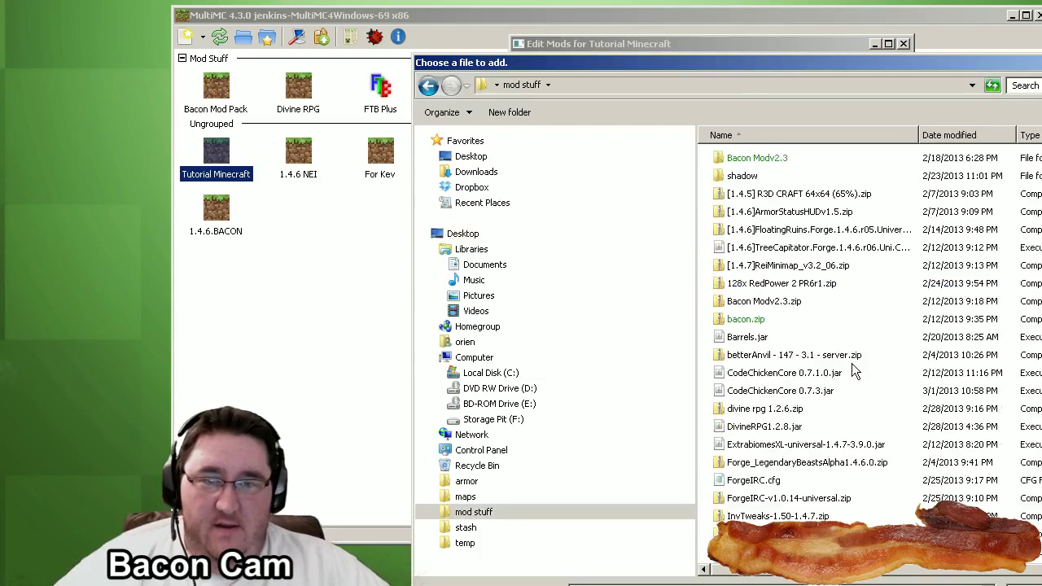
left_click_drag(831, 69, 752, 49)
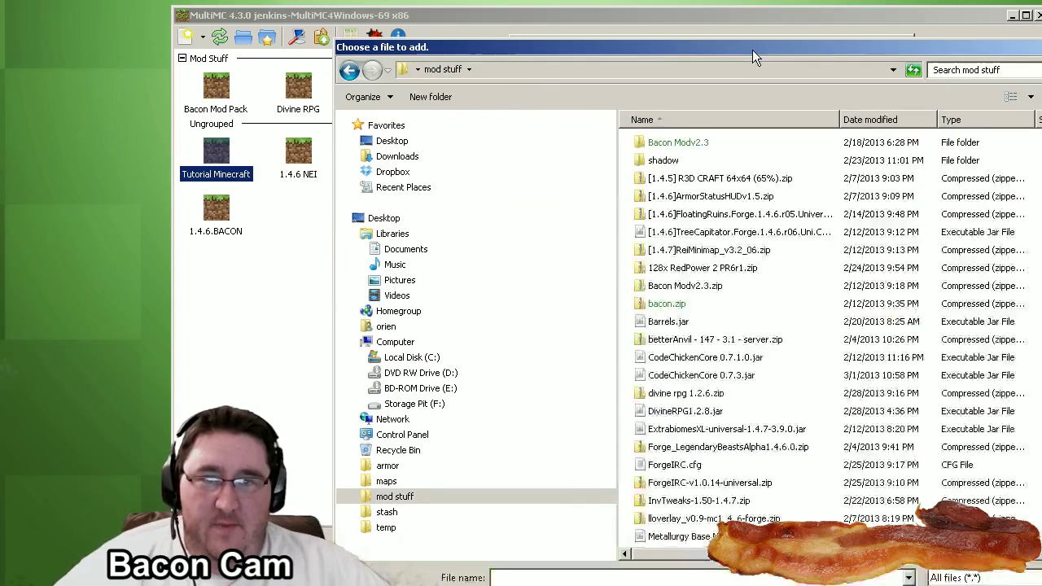
double_click(752, 50)
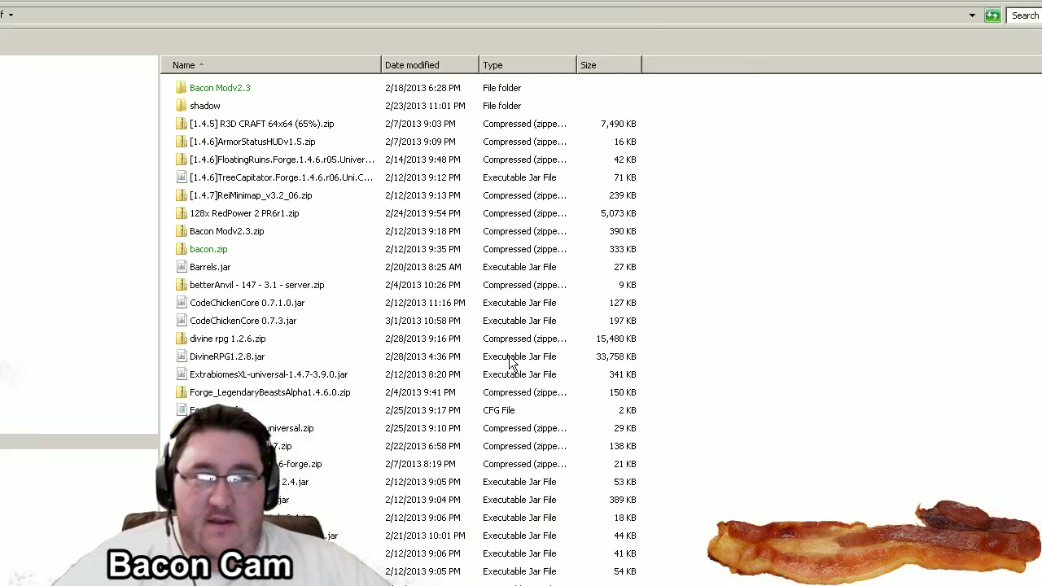
scroll(481, 350, "down", 2)
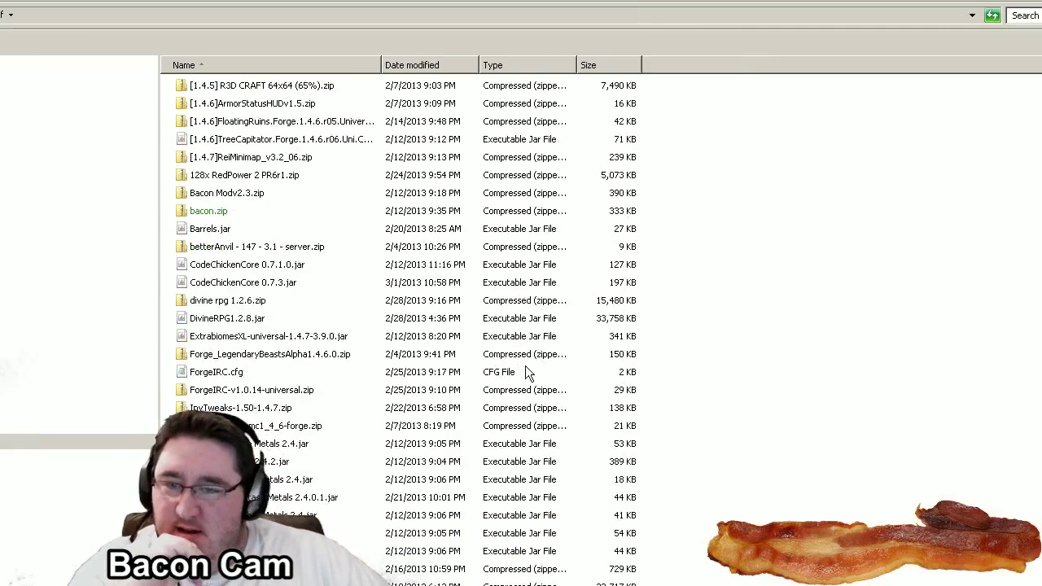
scroll(528, 373, "down", 5)
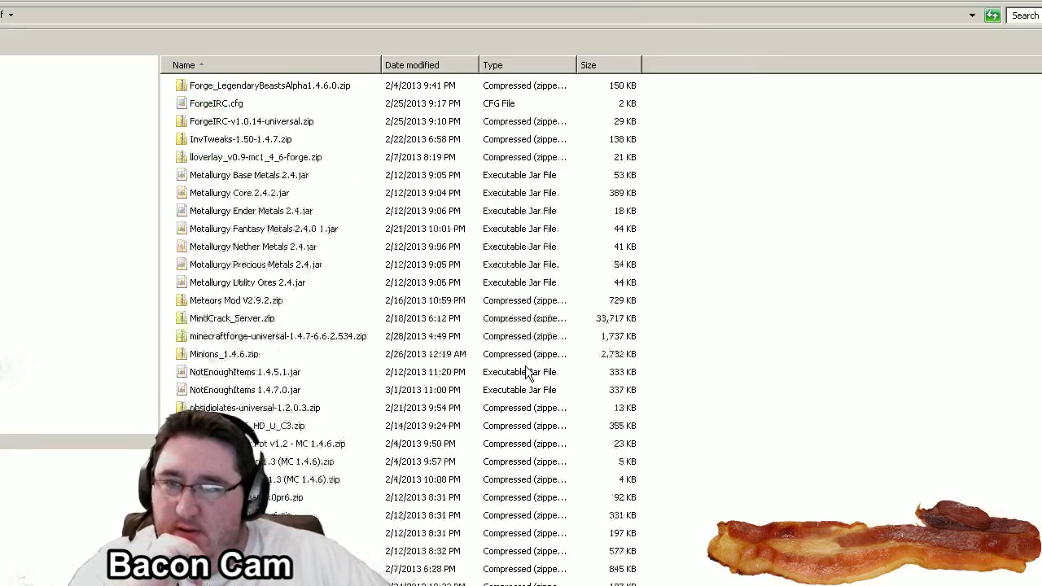
left_click(248, 374)
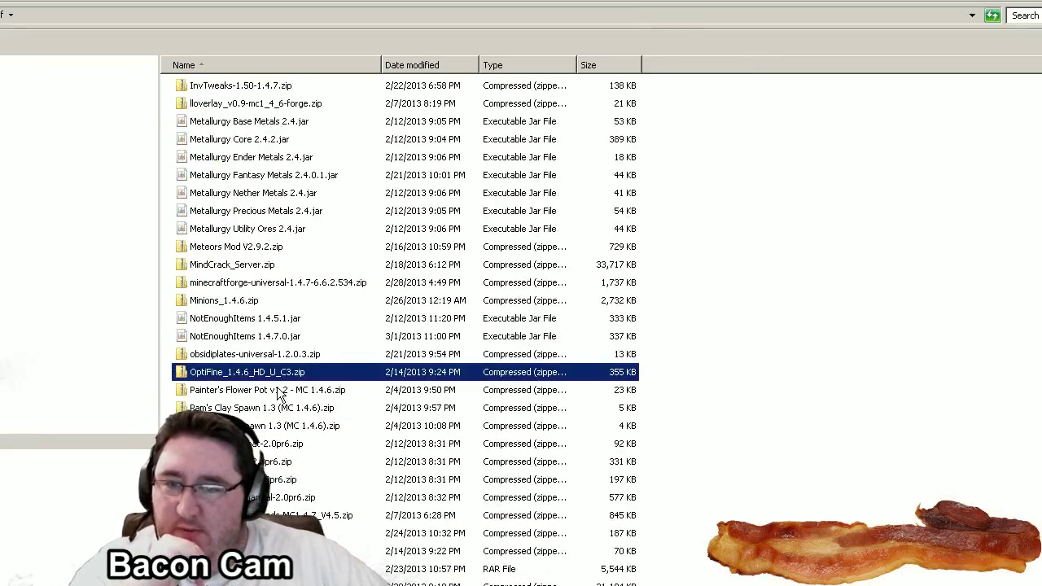
scroll(279, 394, "down", 2)
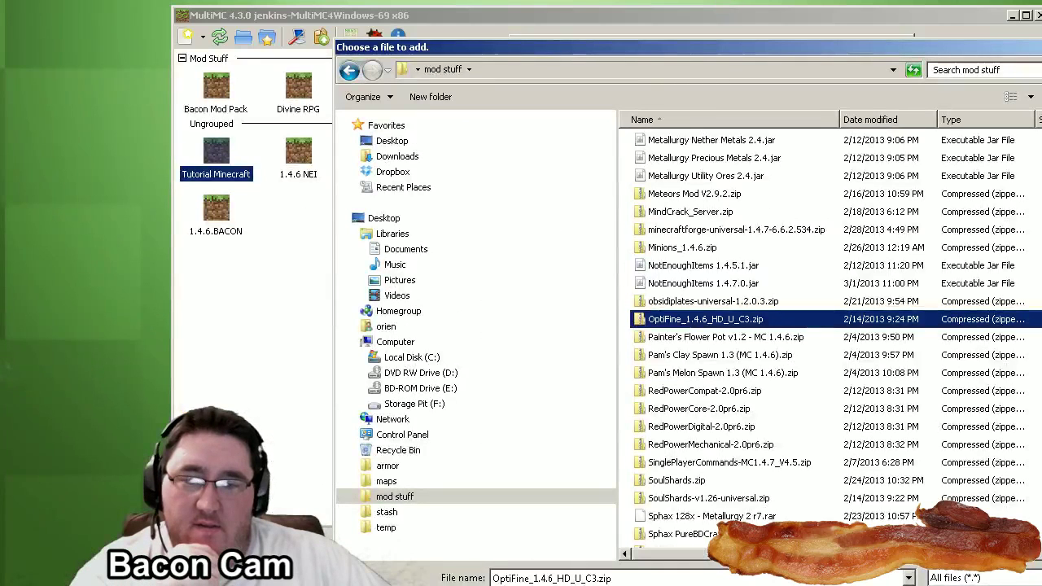
key("Return")
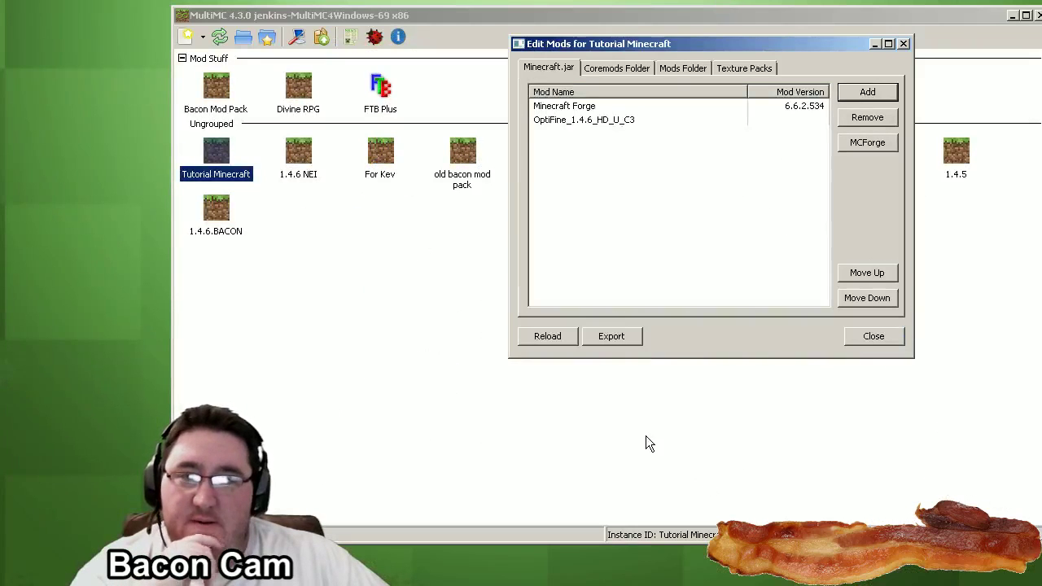
left_click(574, 128)
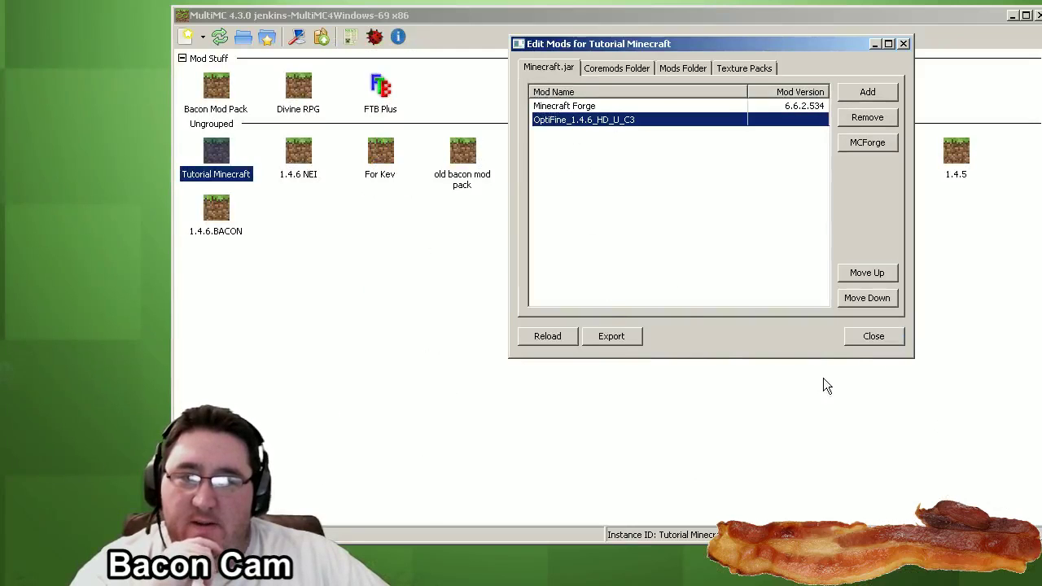
- Close the mod editor and launch the Tutorial Minecraft instance with the saved login
left_click(864, 335)
double_click(219, 153)
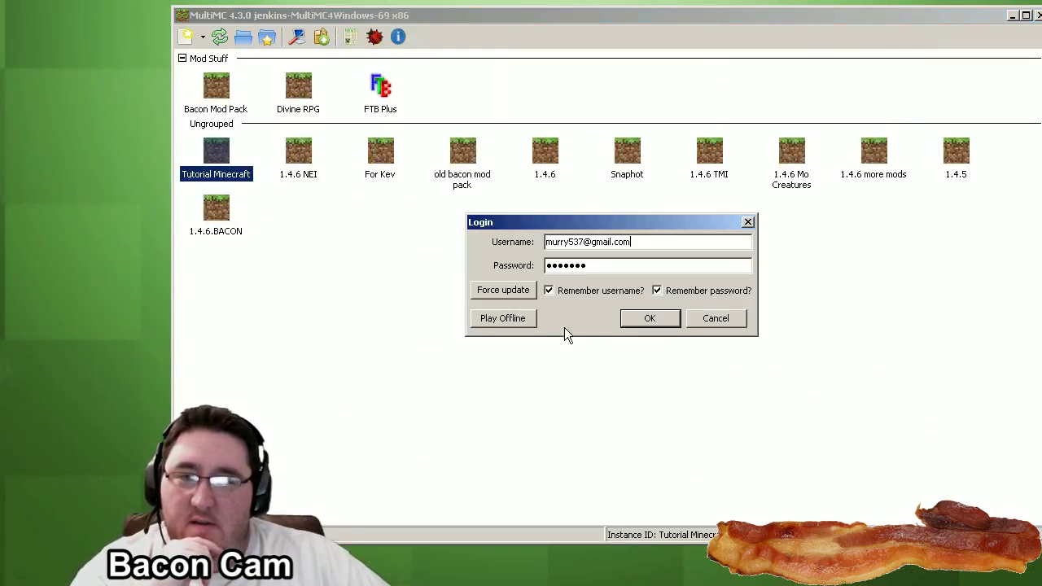
left_click(654, 318)
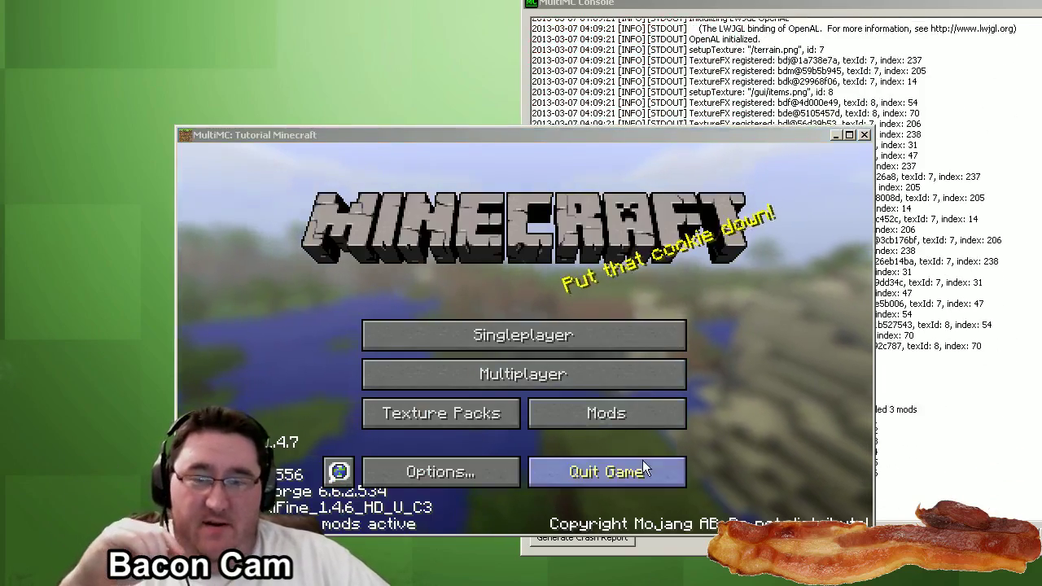
- Examine the options offered in the game's Video Settings and return to the title screen
left_click(472, 473)
left_click(382, 370)
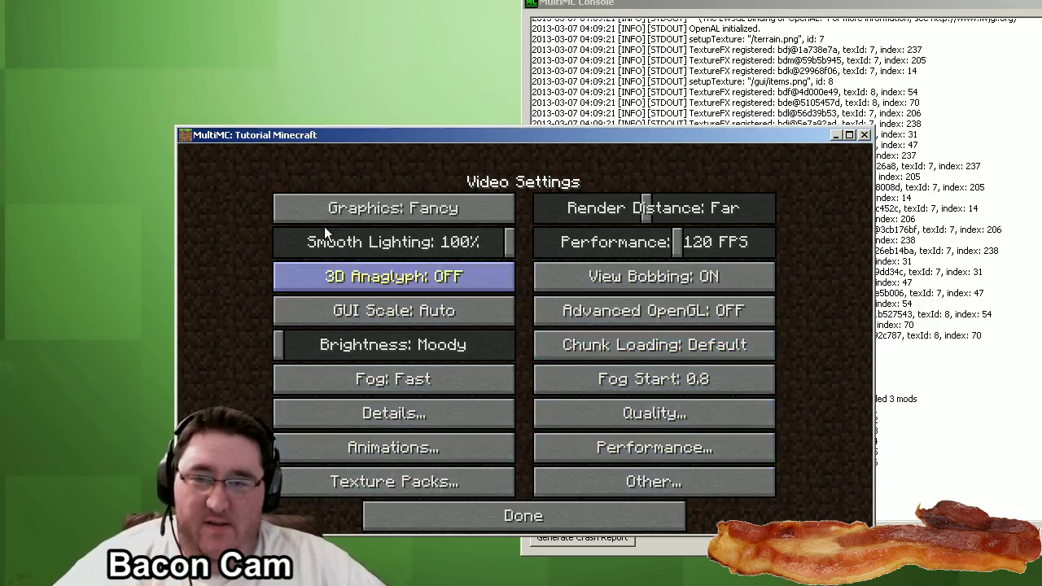
left_click(505, 521)
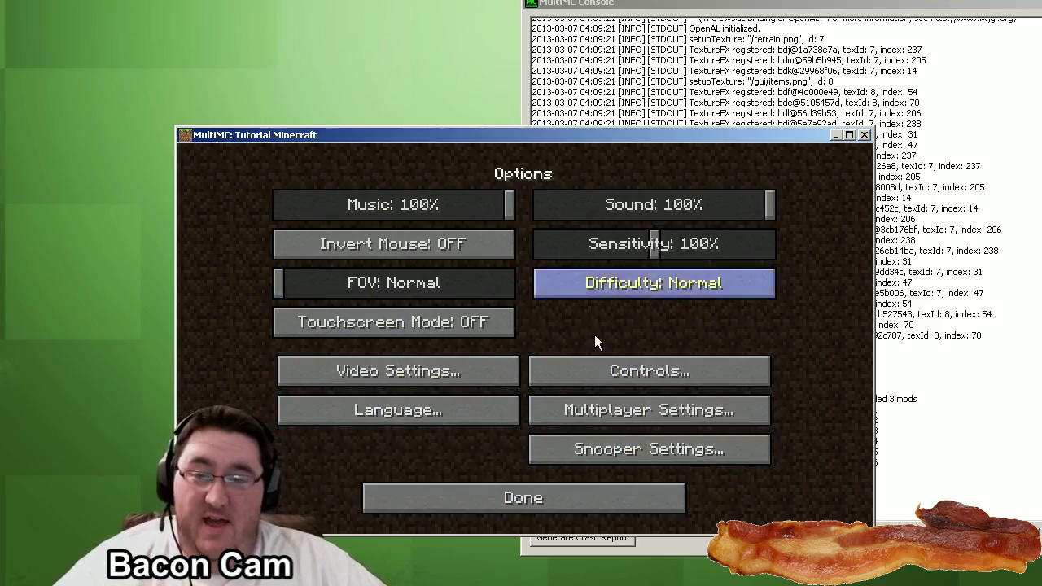
left_click(551, 501)
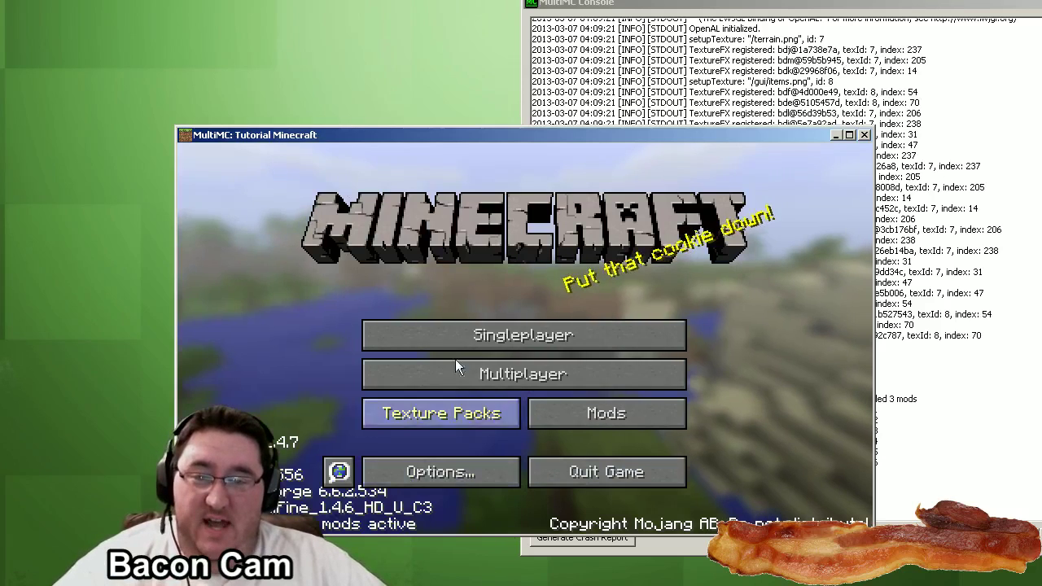
- View the Optifine entry in the game's mod list and return to the title screen
left_click(626, 414)
left_click(244, 228)
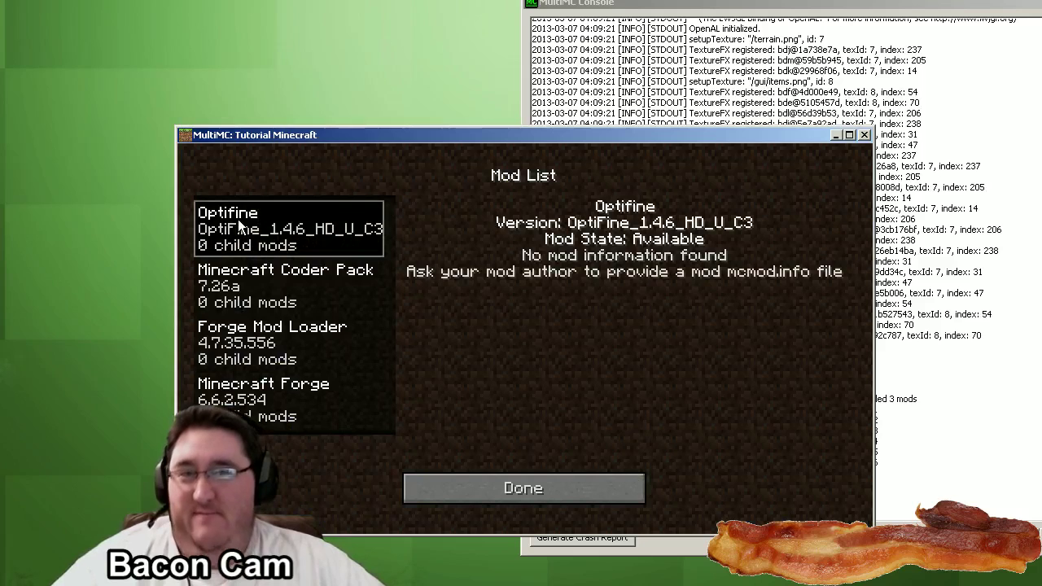
left_click(529, 488)
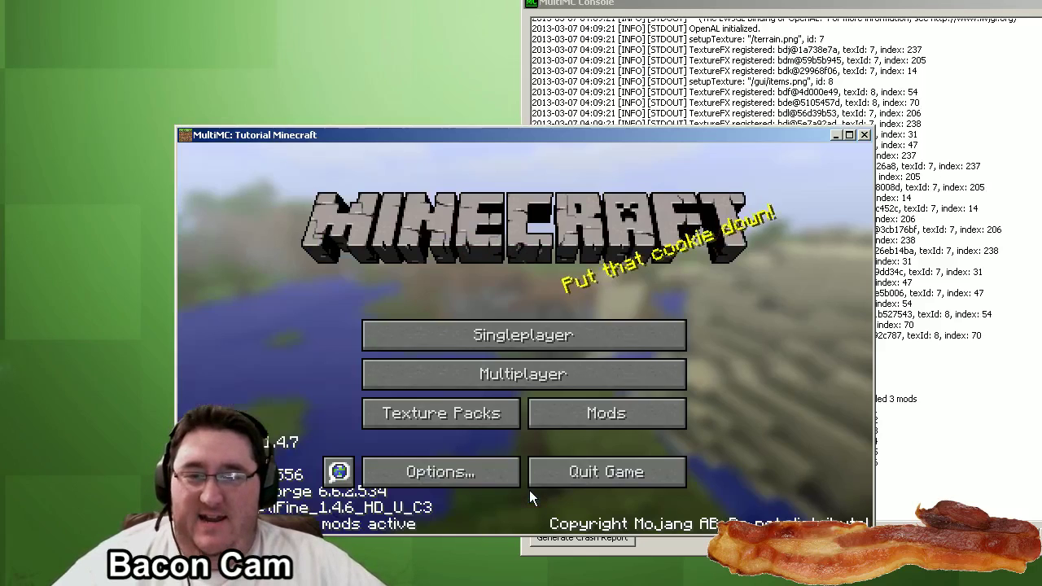
- Quit Minecraft and add [1.4.7]ReiMinimap_v3.2_06.zip to the Tutorial Minecraft instance's Minecraft.jar mods
left_click(604, 470)
right_click(214, 154)
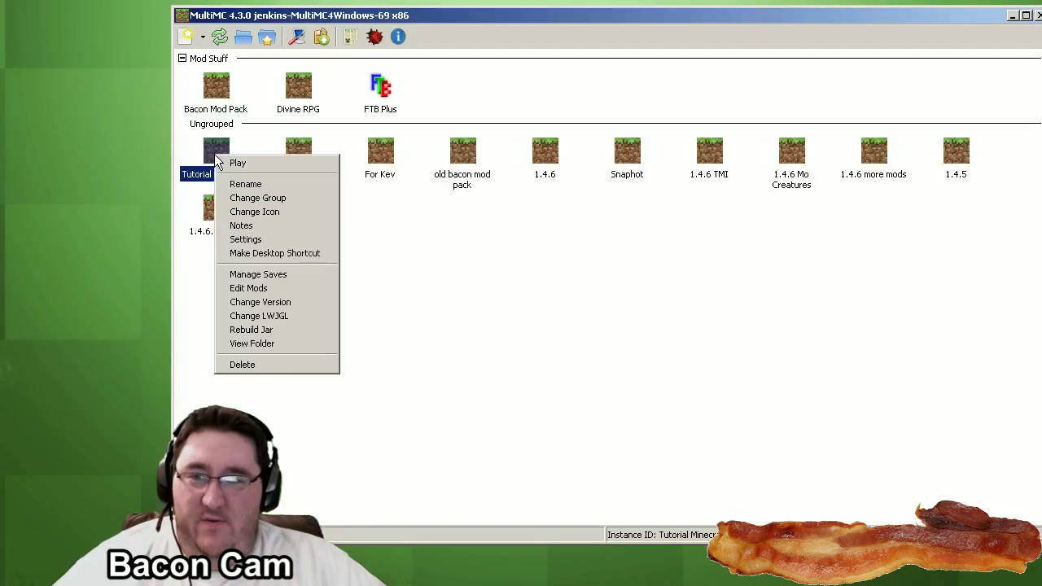
left_click(273, 289)
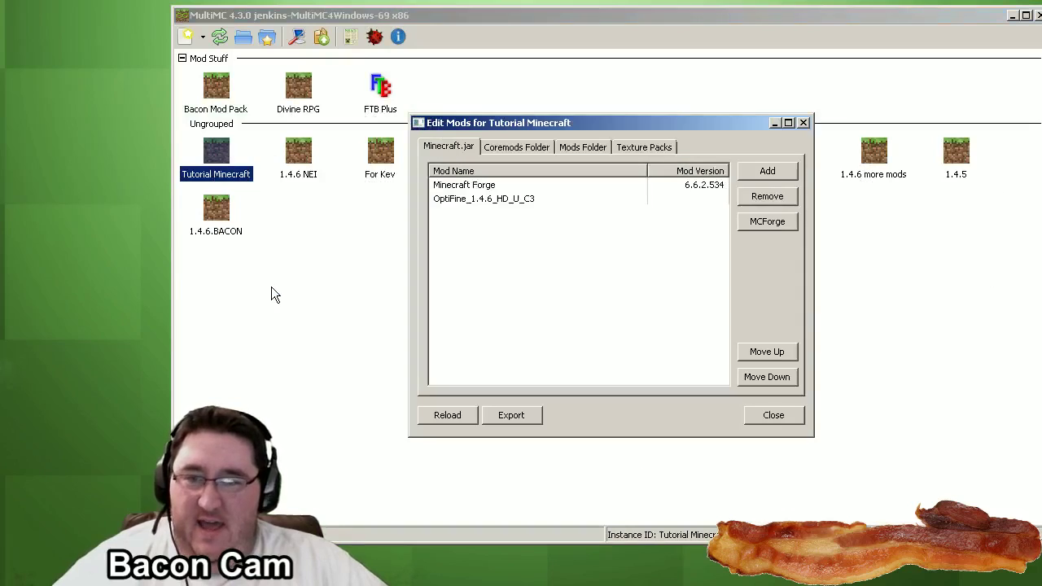
left_click(768, 173)
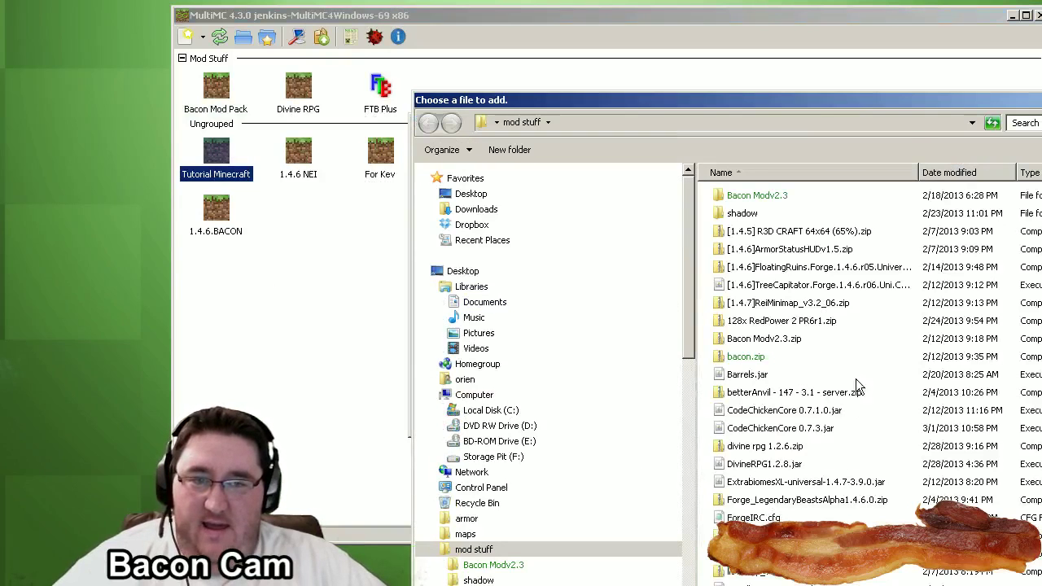
left_click(802, 287)
left_click(789, 306)
double_click(789, 302)
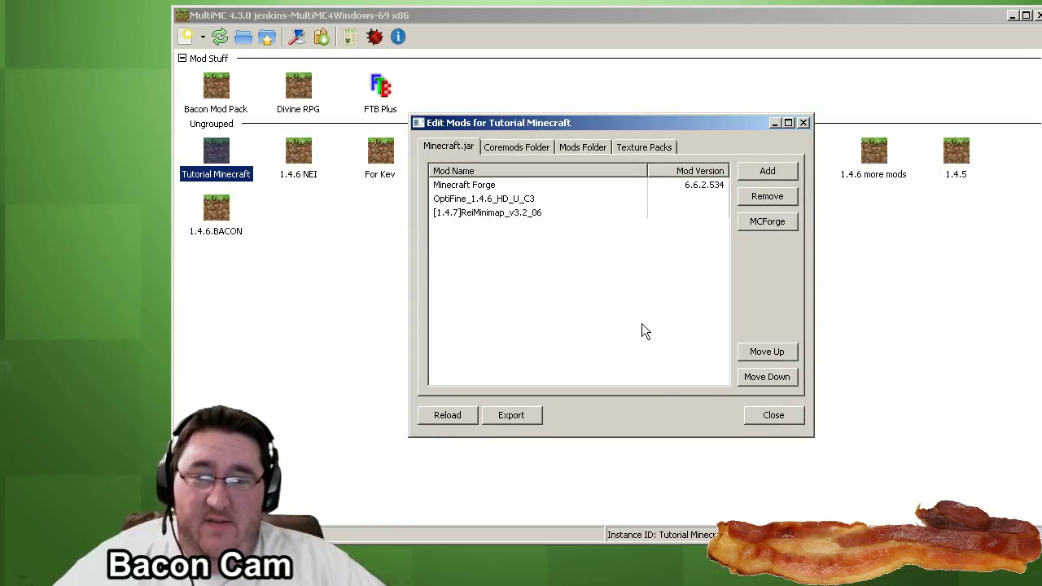
- Close the mod editor and start the Tutorial Minecraft instance using the remembered login
left_click(773, 415)
double_click(219, 152)
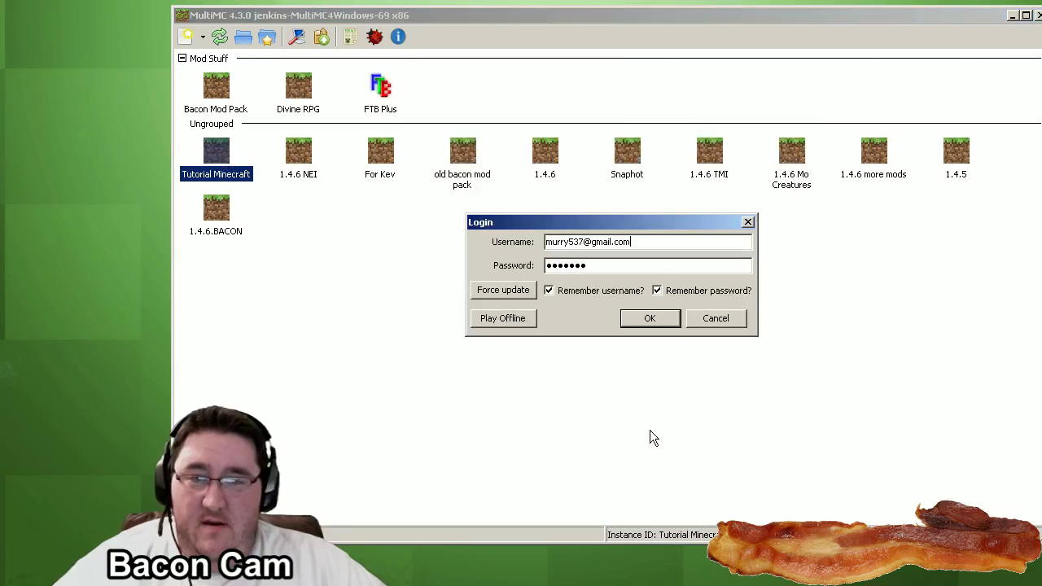
left_click(650, 316)
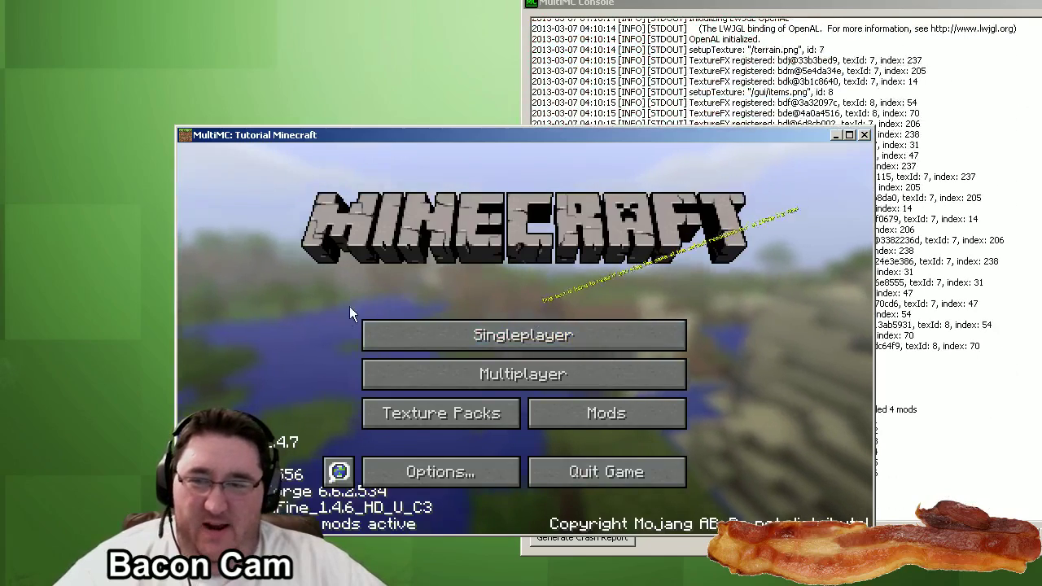
- View the mod_ReiMinimap entry in the game's mod list and quit Minecraft
left_click(606, 414)
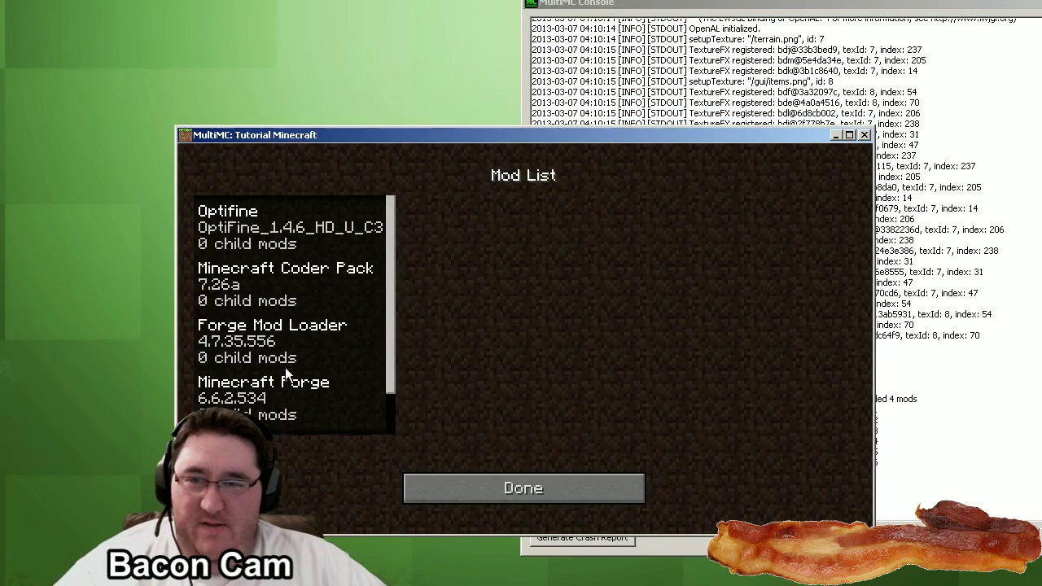
left_click_drag(391, 236, 395, 293)
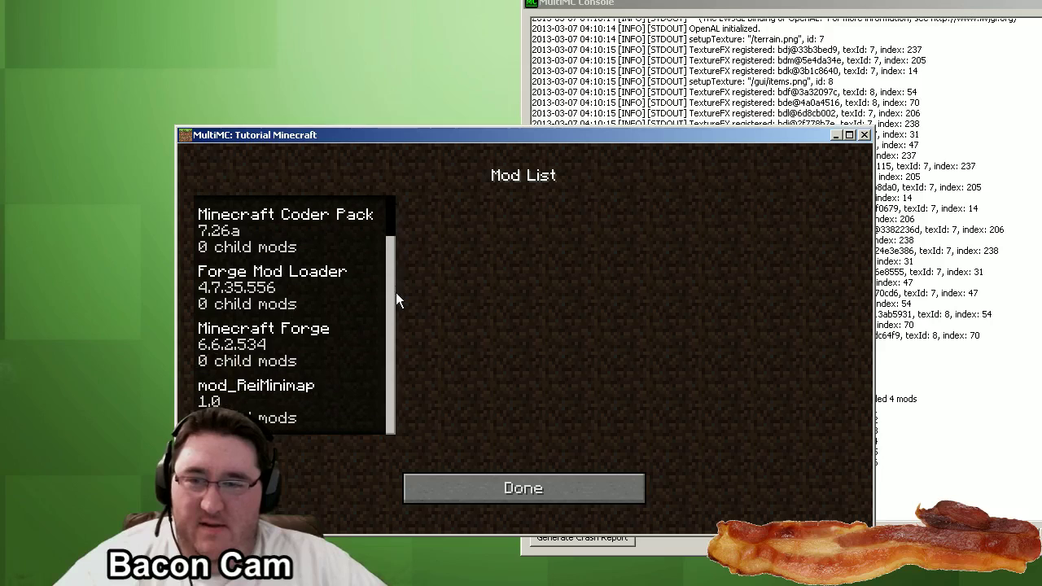
left_click(261, 390)
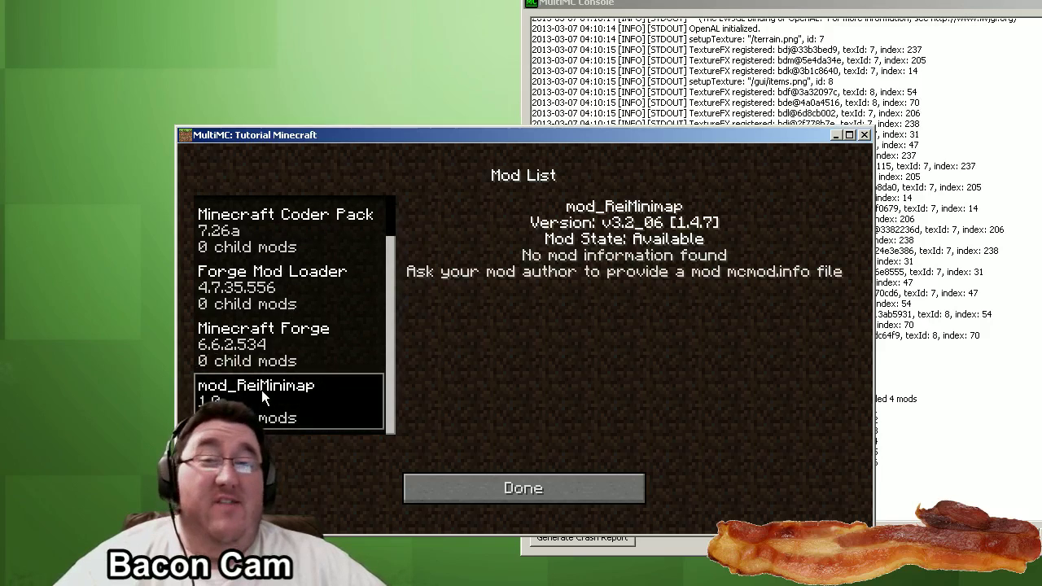
left_click(504, 488)
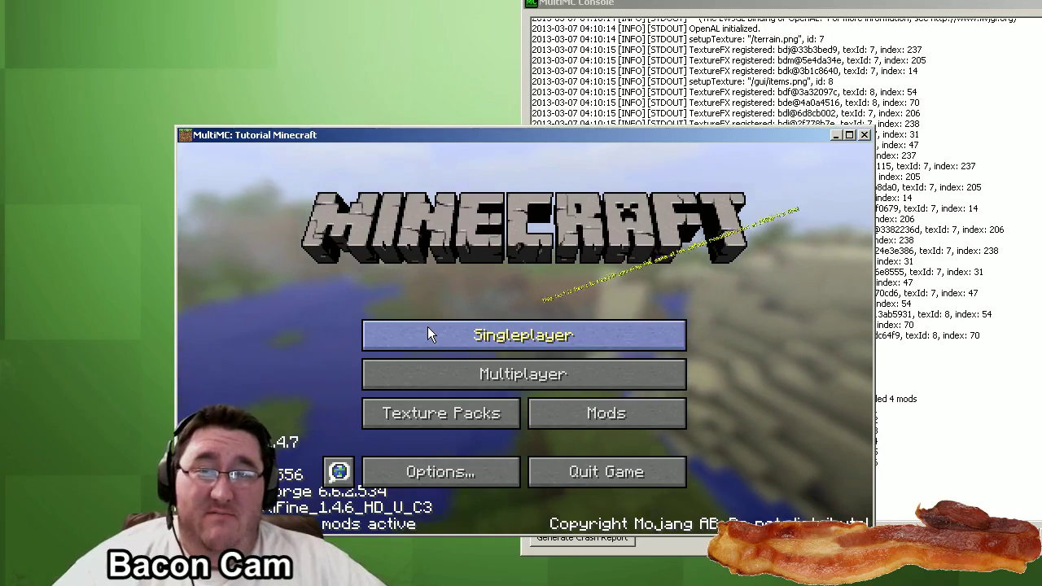
left_click(573, 474)
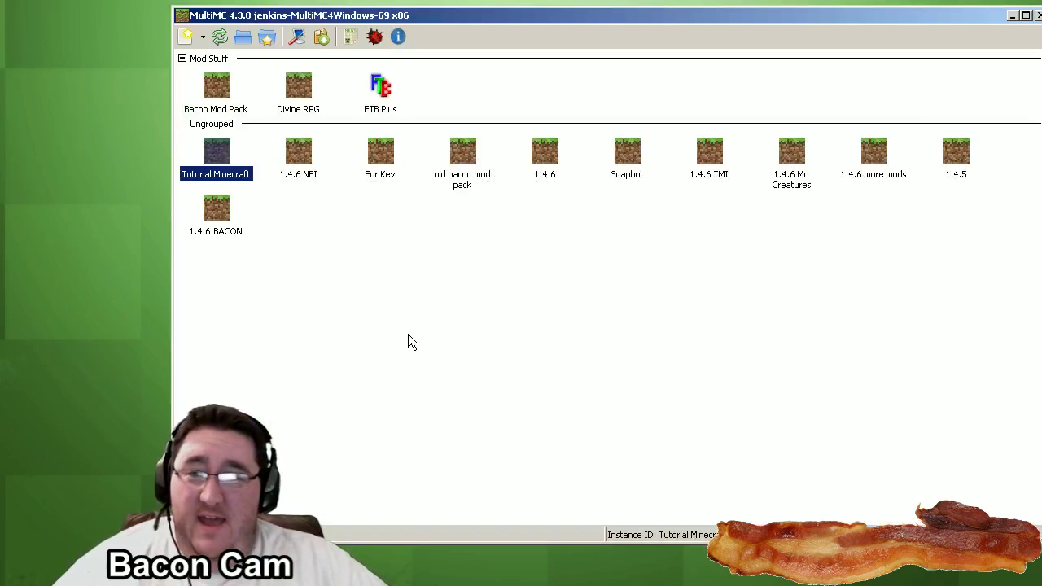
- Reopen the Tutorial Minecraft mod editor beside the mod stuff folder and add [1.4.7]ReiMinimap_v3.2_06.zip to the Minecraft.jar mods again
right_click(216, 149)
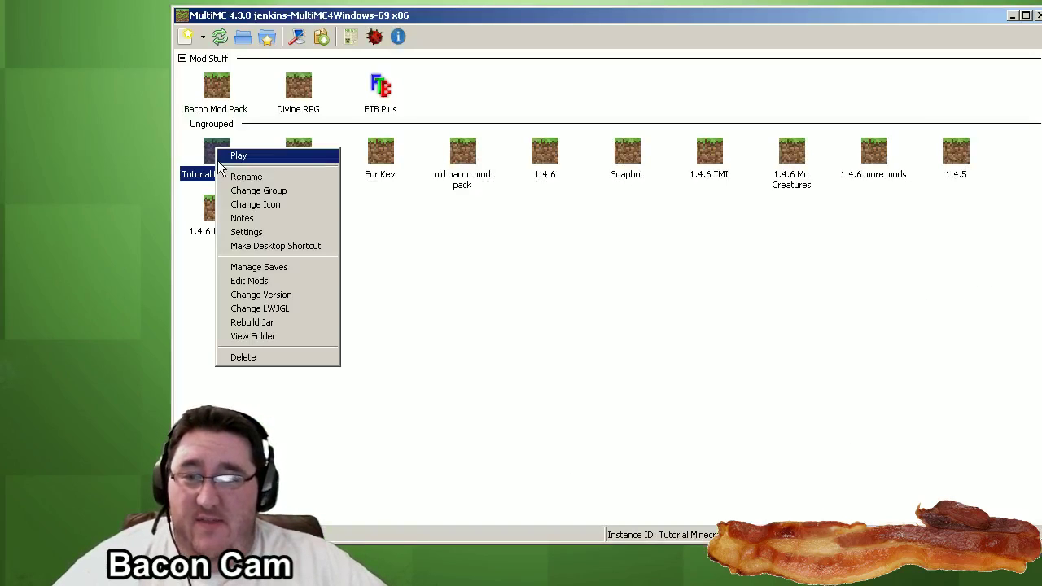
left_click(340, 332)
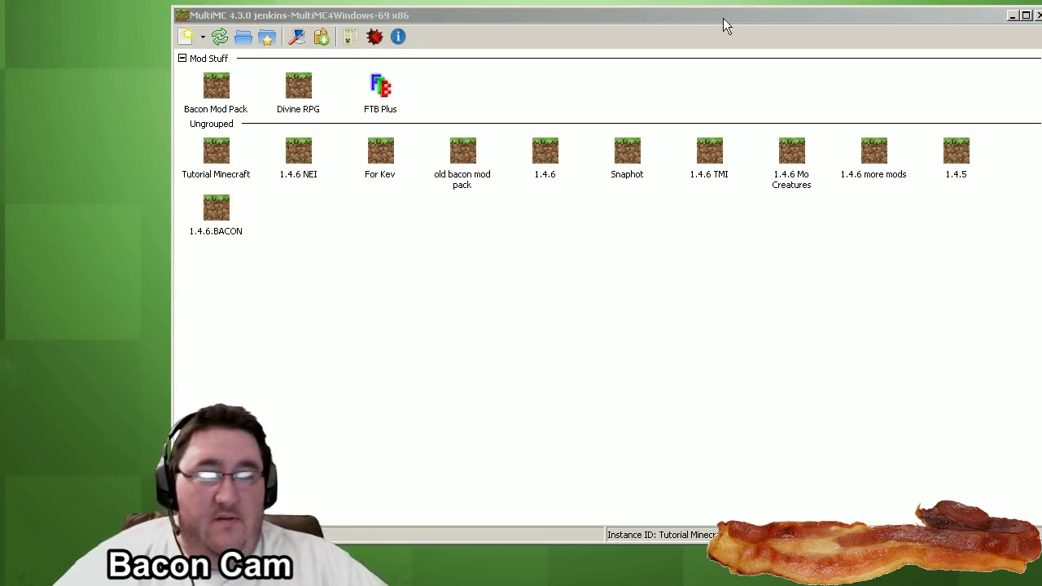
key("alt+Tab")
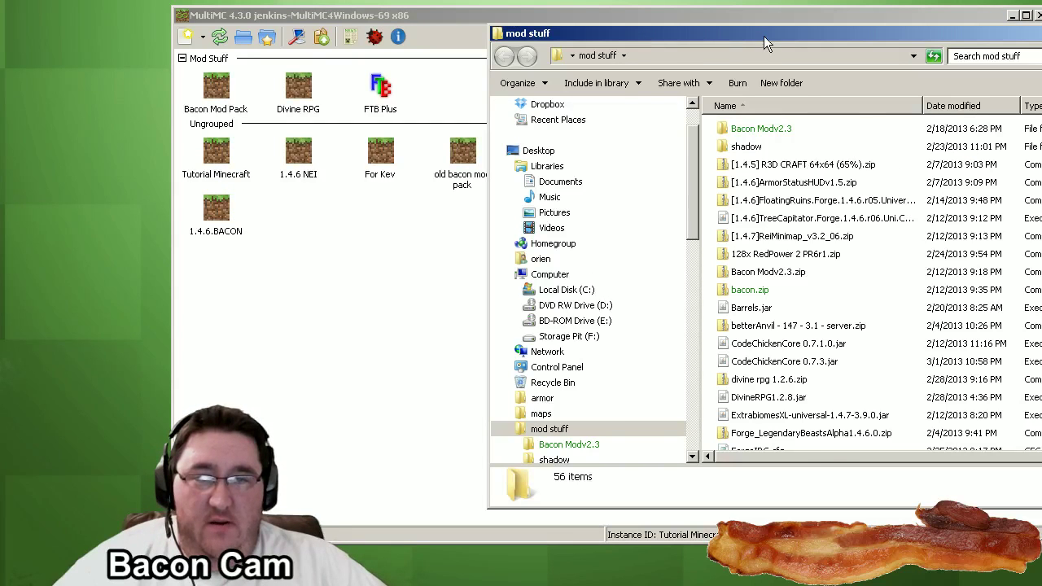
left_click_drag(764, 35, 889, 39)
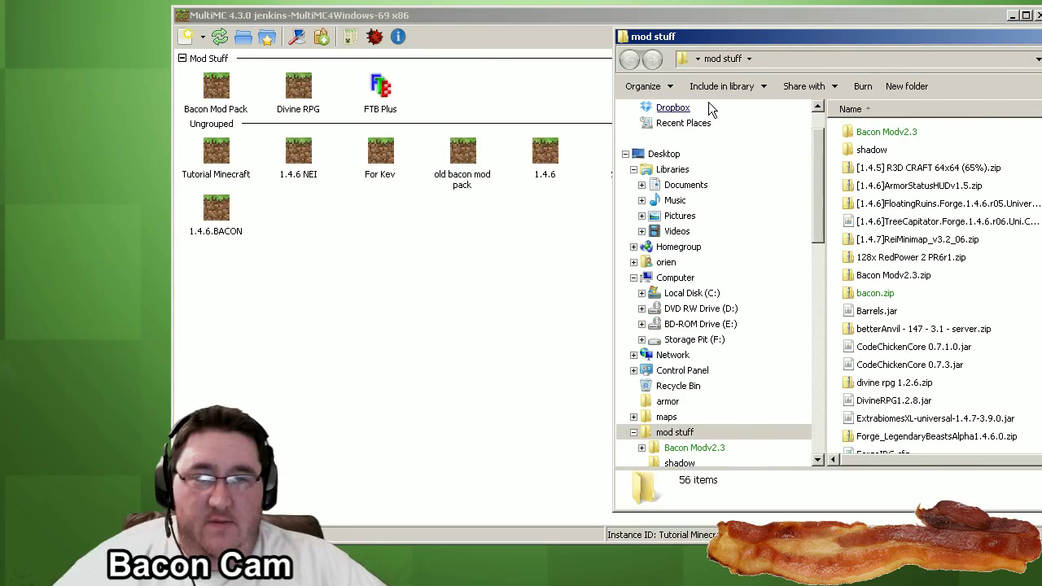
right_click(227, 165)
left_click(255, 282)
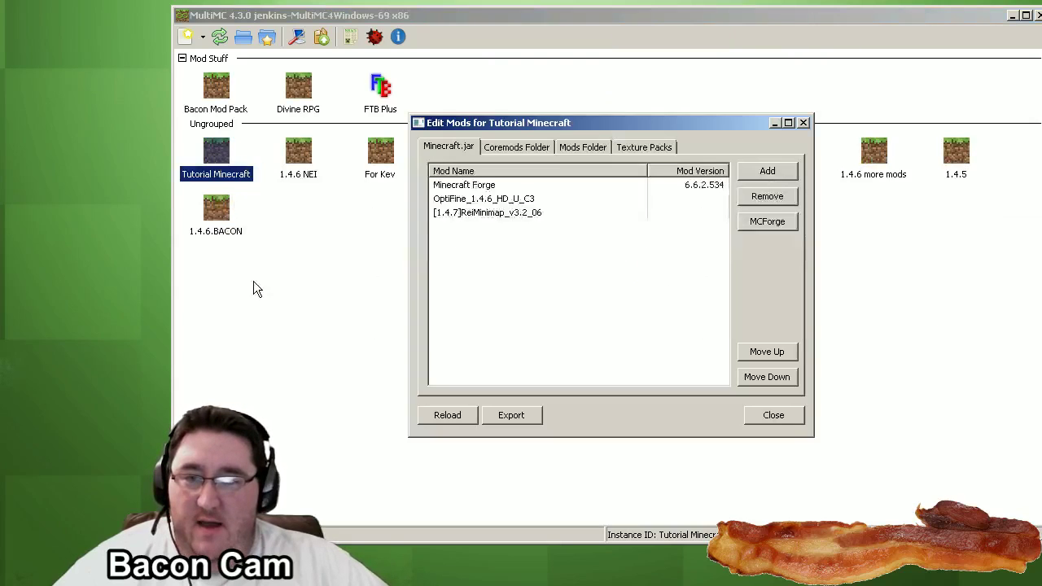
key("alt+Tab")
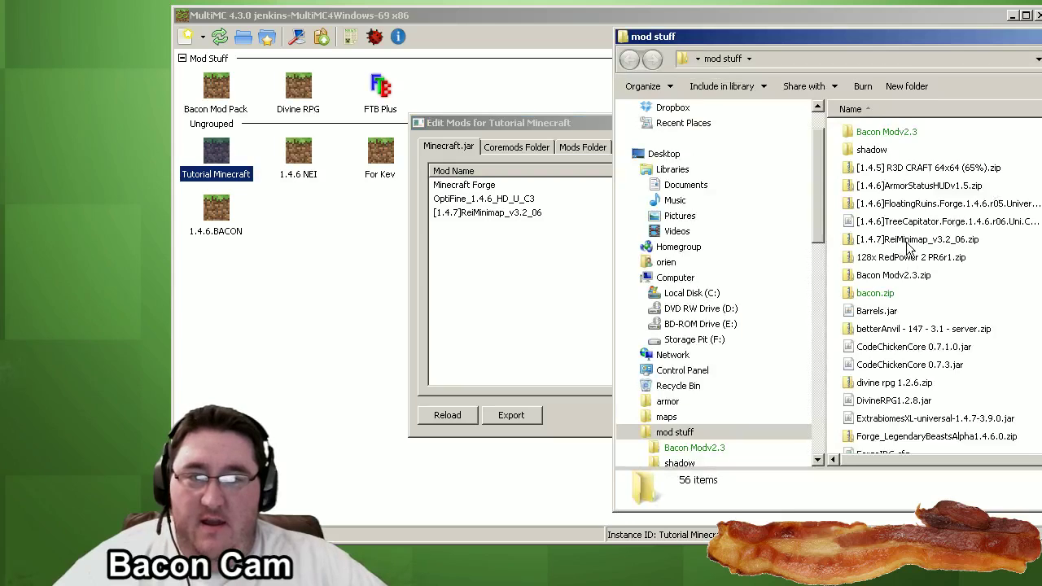
left_click_drag(909, 249, 524, 252)
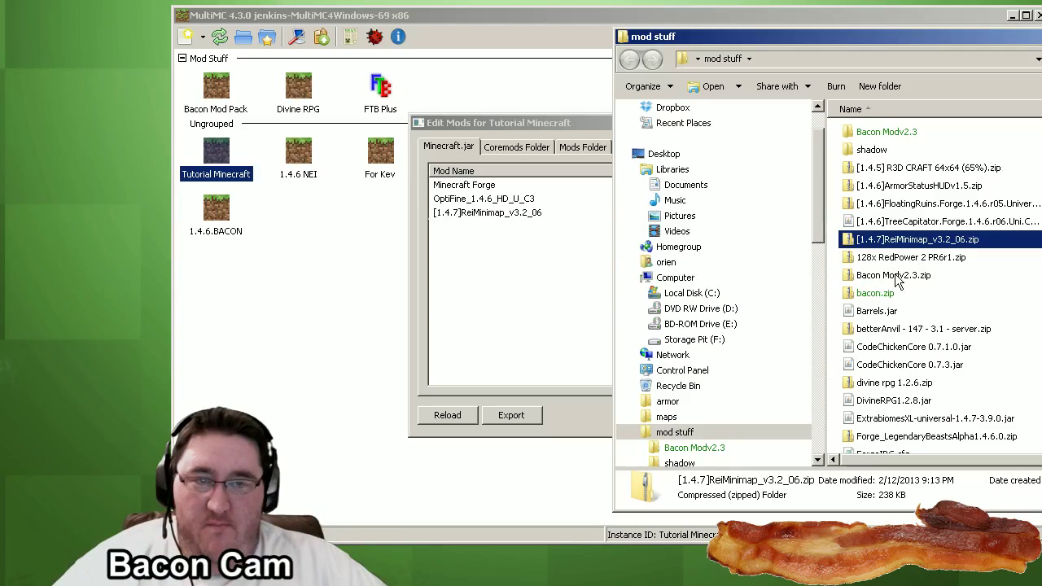
left_click(572, 282)
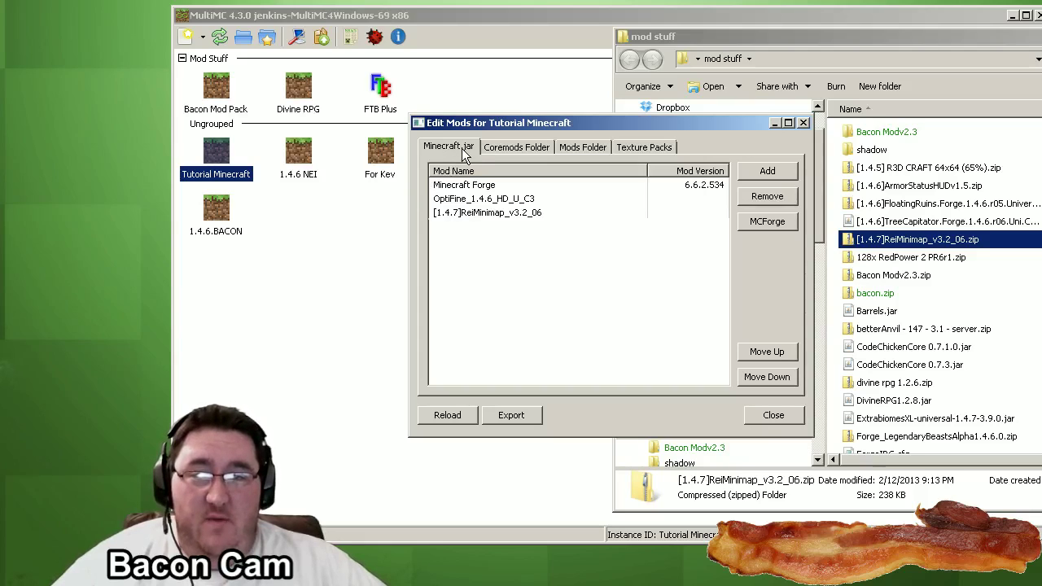
- Add Bacon Modv2.3.zip from the mod stuff folder to the instance's Mods Folder and close the mod editor
left_click(579, 151)
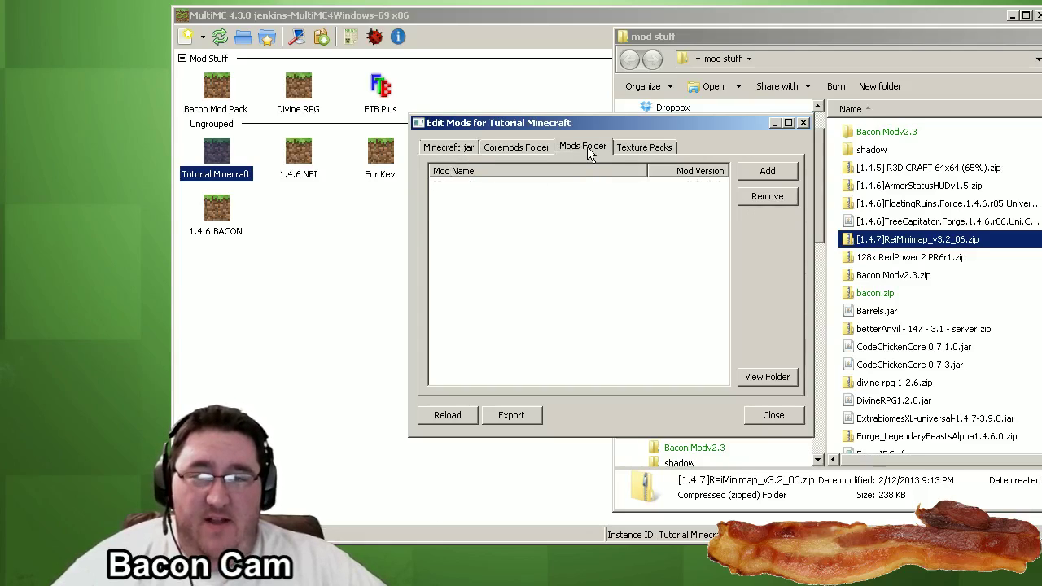
left_click(503, 151)
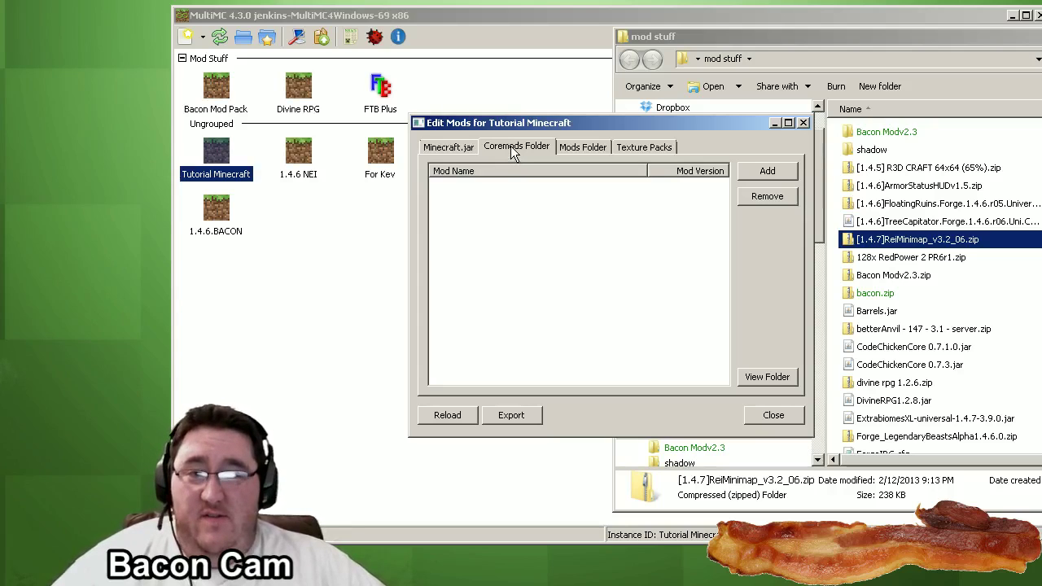
left_click(568, 146)
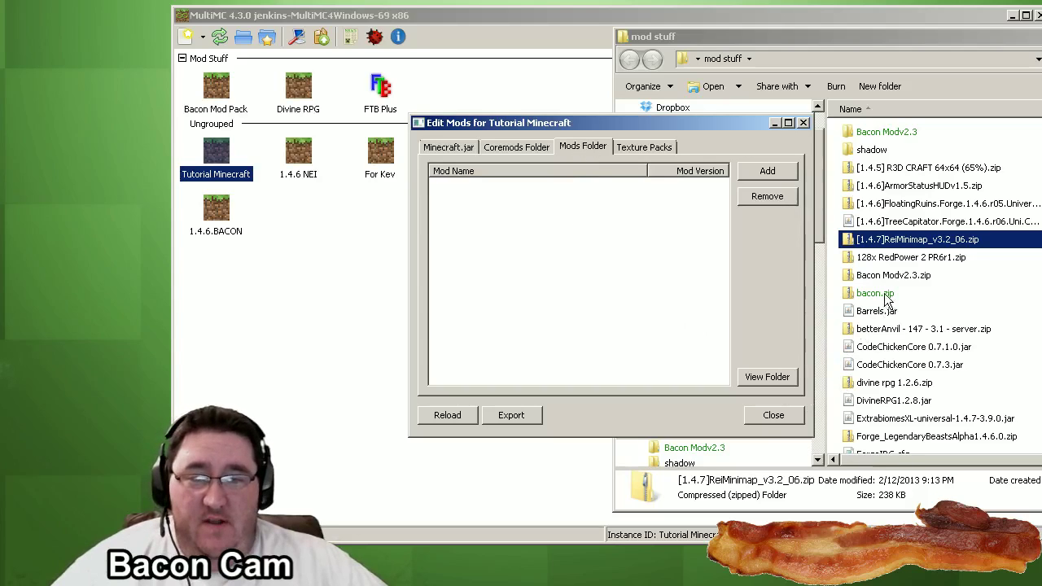
left_click_drag(858, 278, 536, 348)
left_click(549, 292)
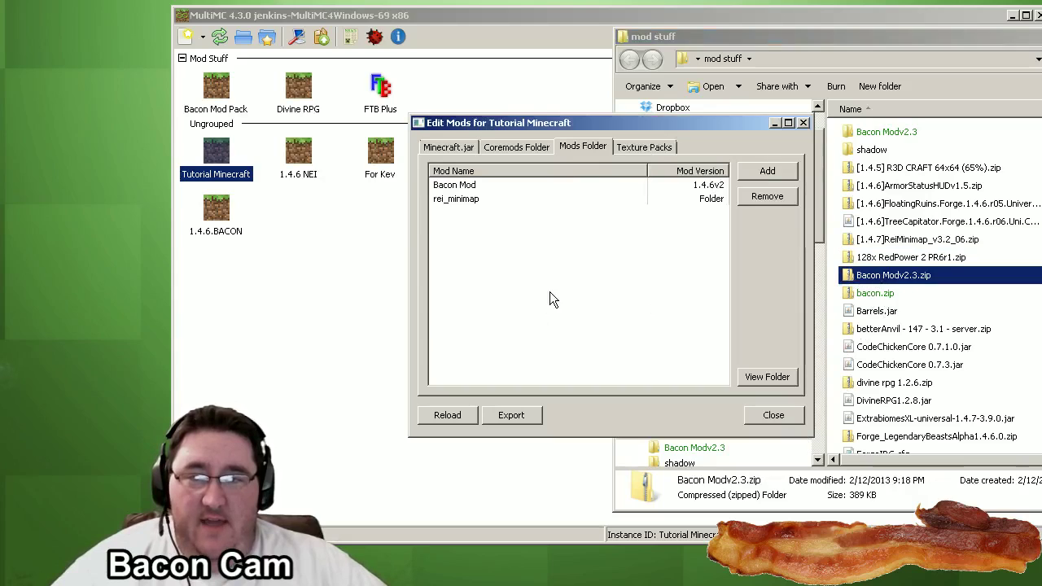
left_click(451, 187)
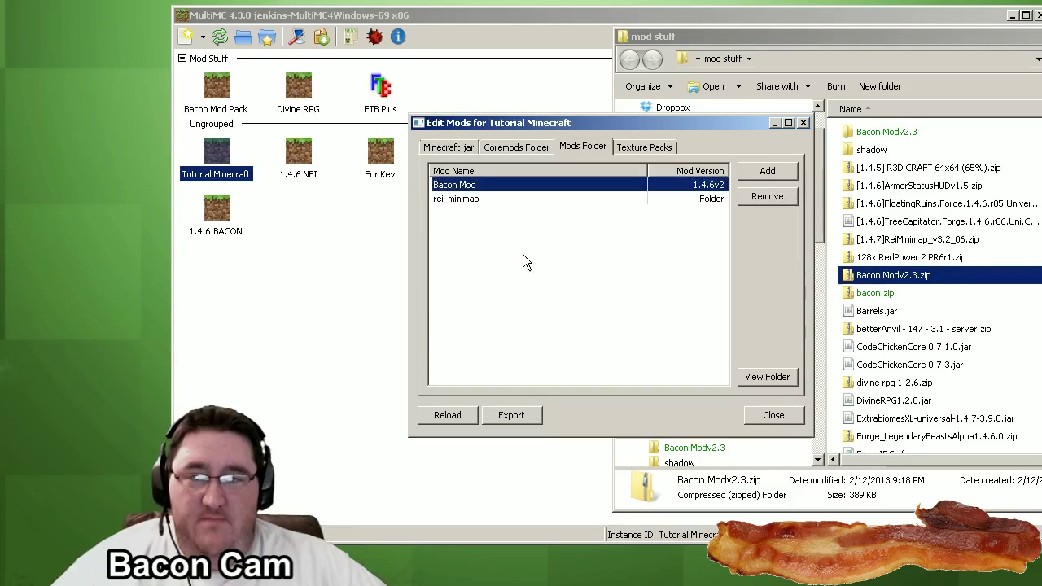
left_click(789, 446)
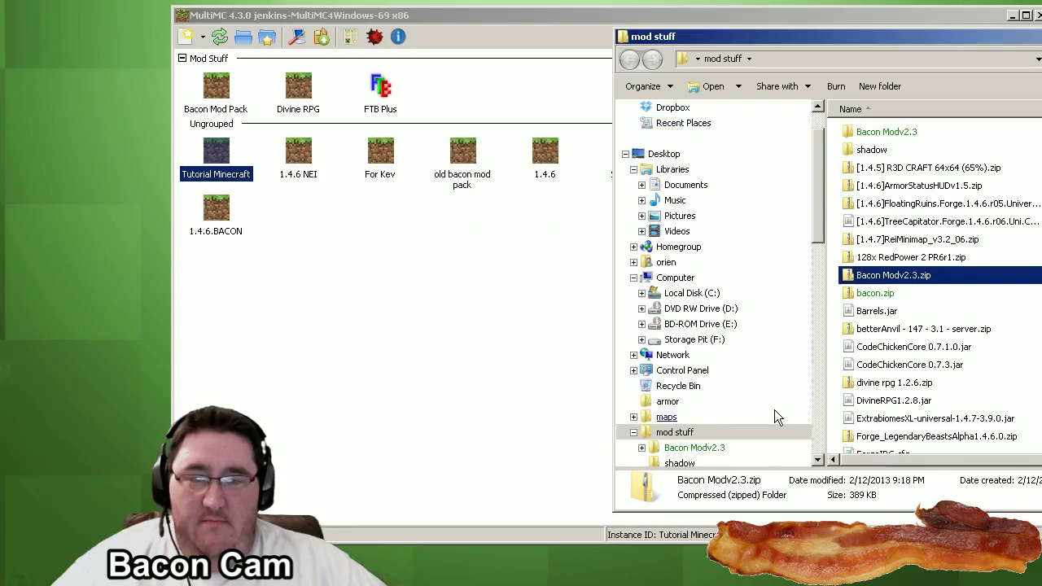
left_click(399, 283)
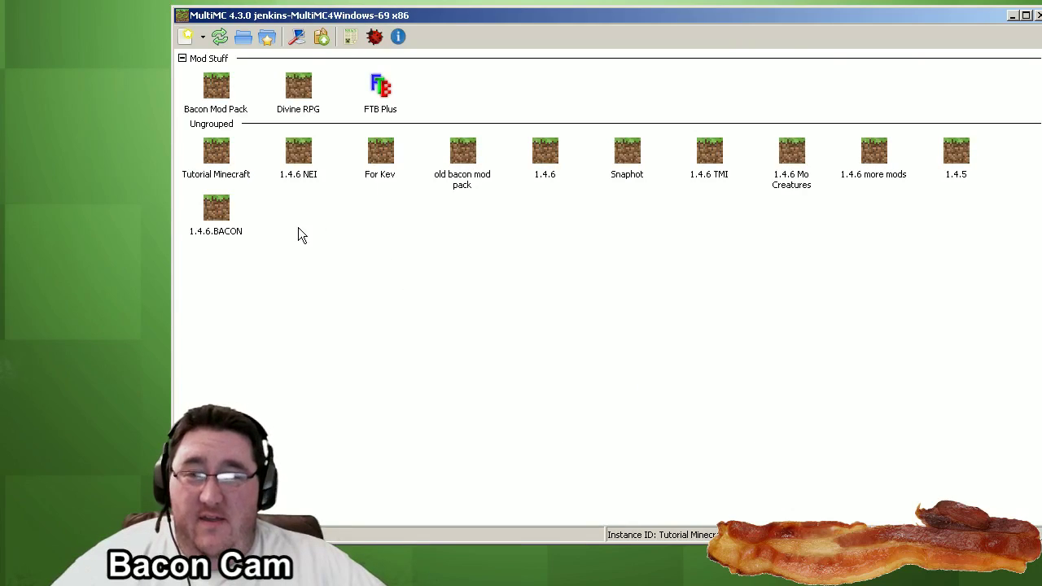
- Open the Tutorial Minecraft settings and examine the window width and height options with the window size defaults turned off
right_click(218, 155)
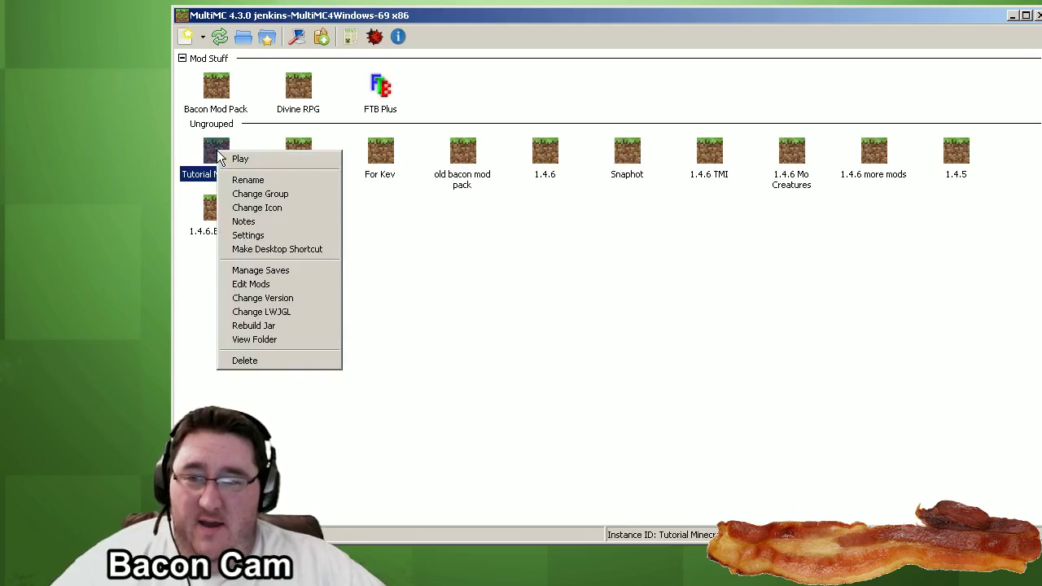
left_click(249, 235)
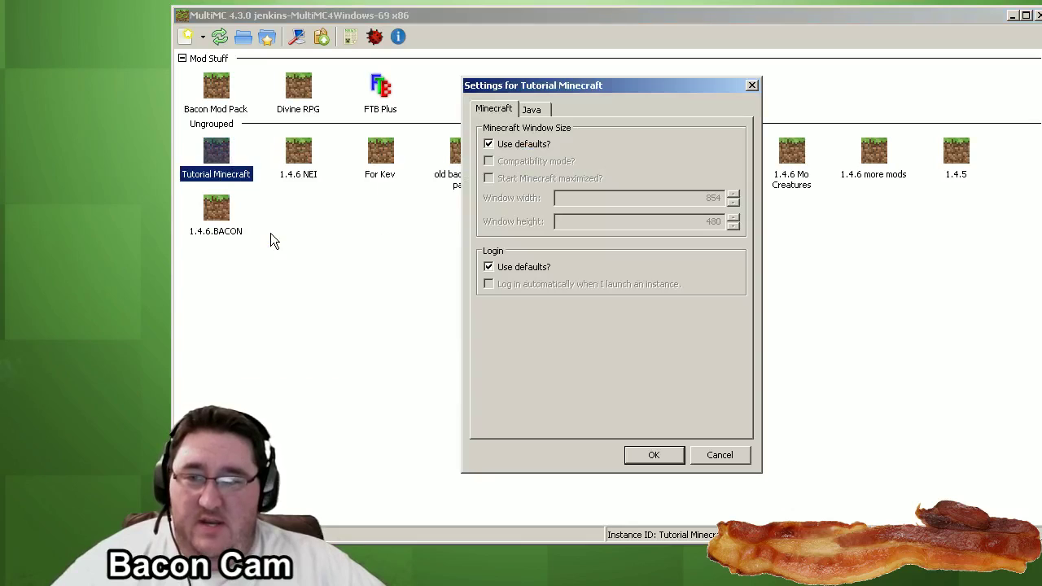
left_click(516, 148)
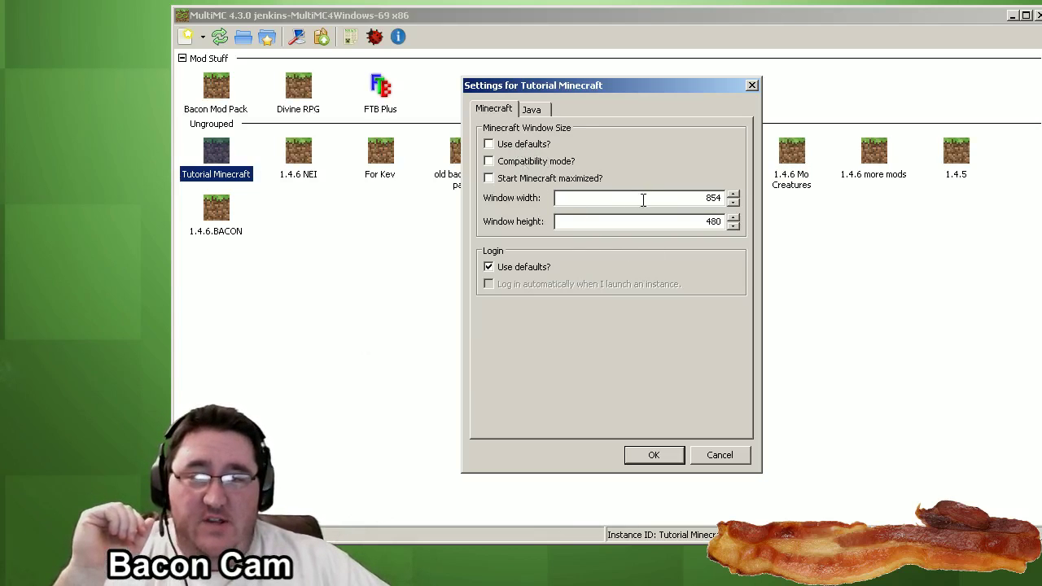
double_click(727, 197)
left_click_drag(670, 223, 767, 228)
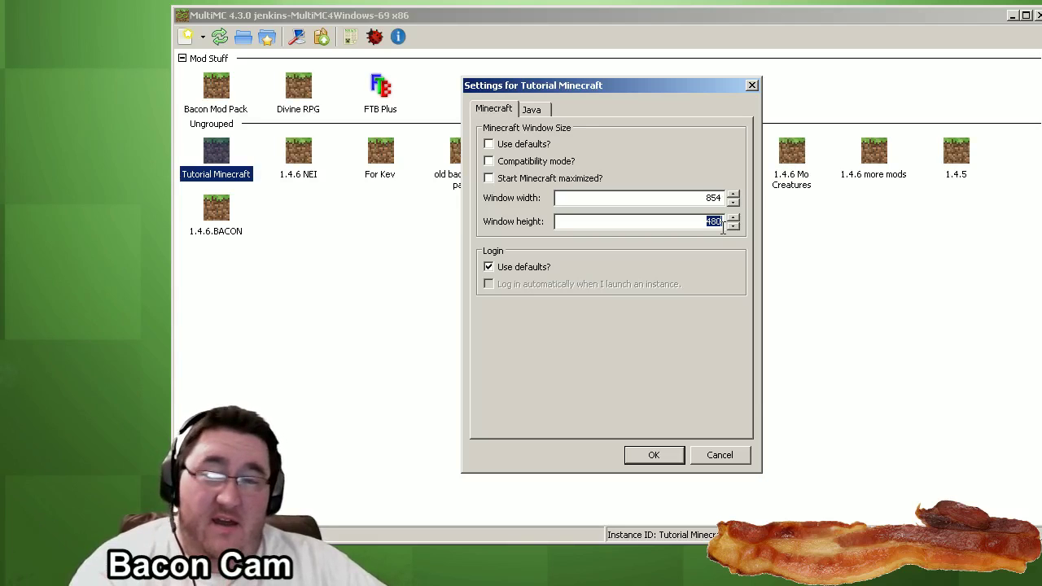
- Examine the minimum and maximum Java memory allocation with the memory defaults turned off, and cancel the instance settings
left_click(532, 110)
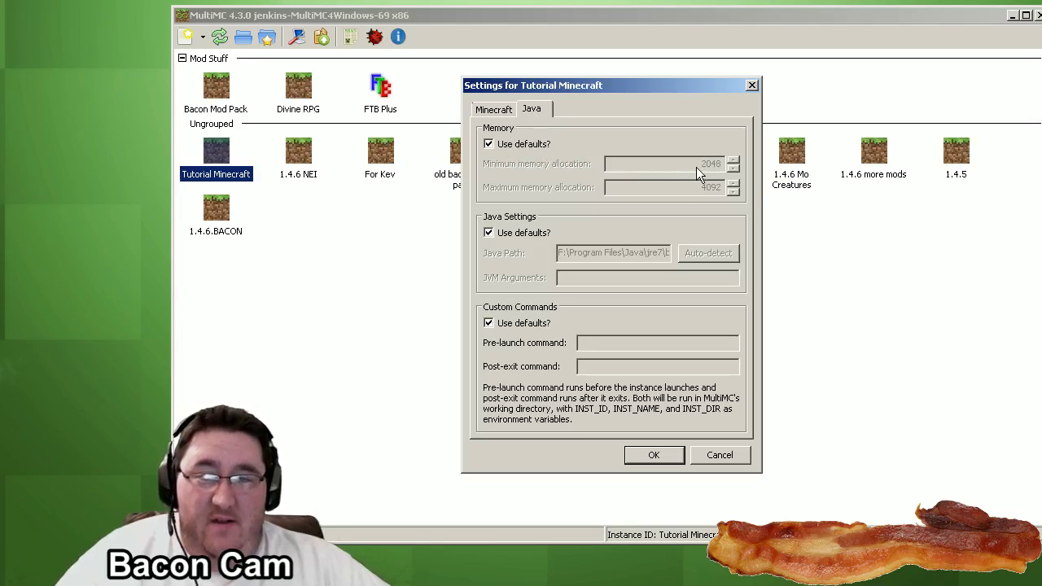
left_click(525, 144)
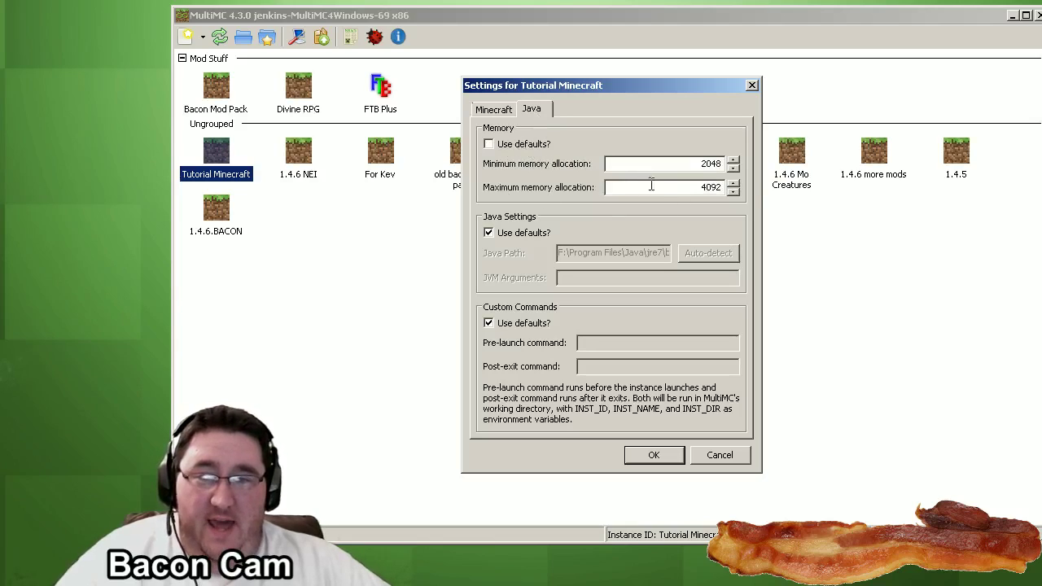
double_click(678, 163)
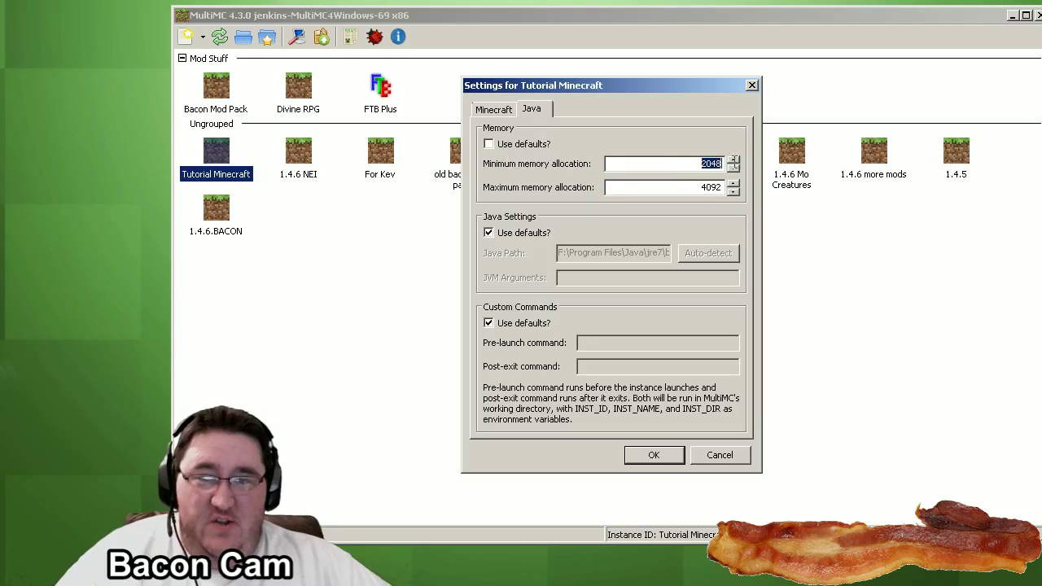
double_click(698, 187)
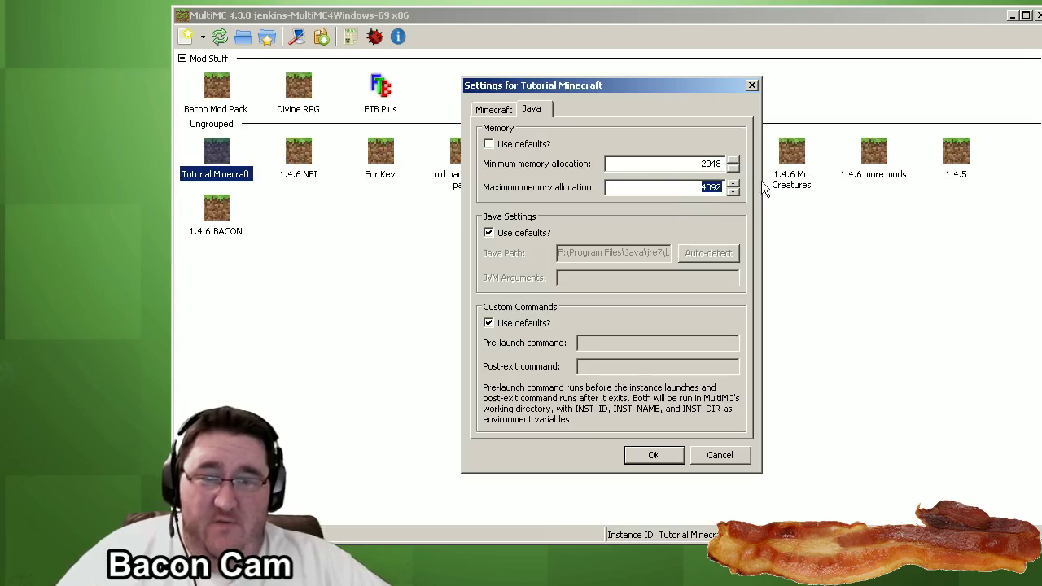
left_click(727, 456)
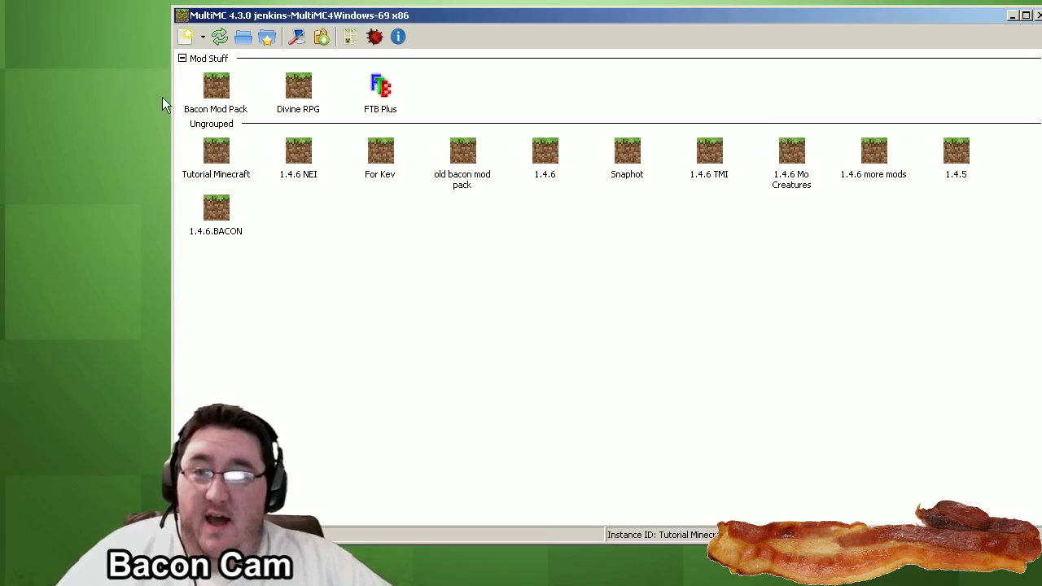
- Examine the available options for adding, copying and importing instances, and leave them without choosing one
left_click(203, 36)
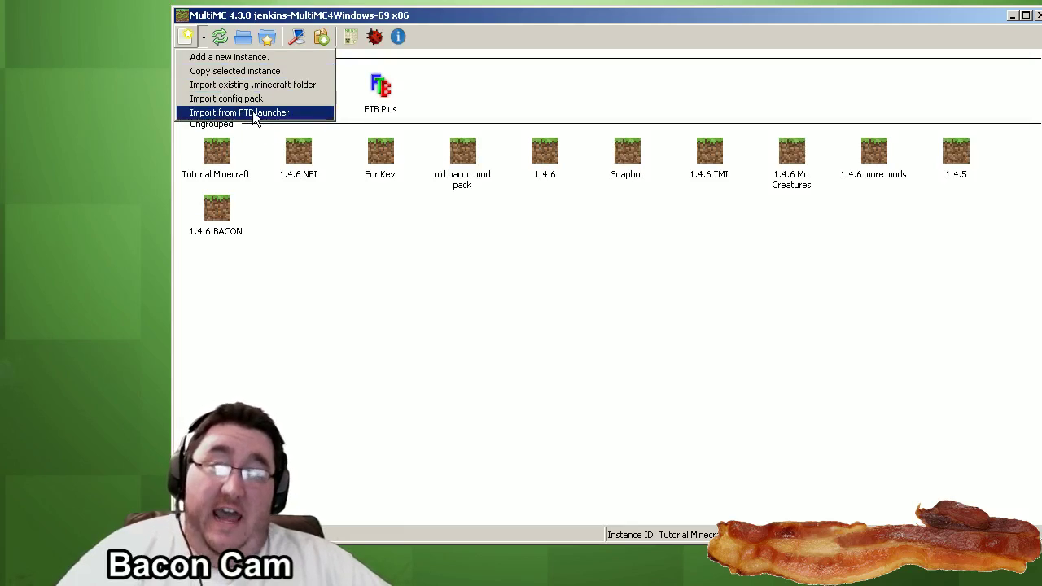
left_click(401, 281)
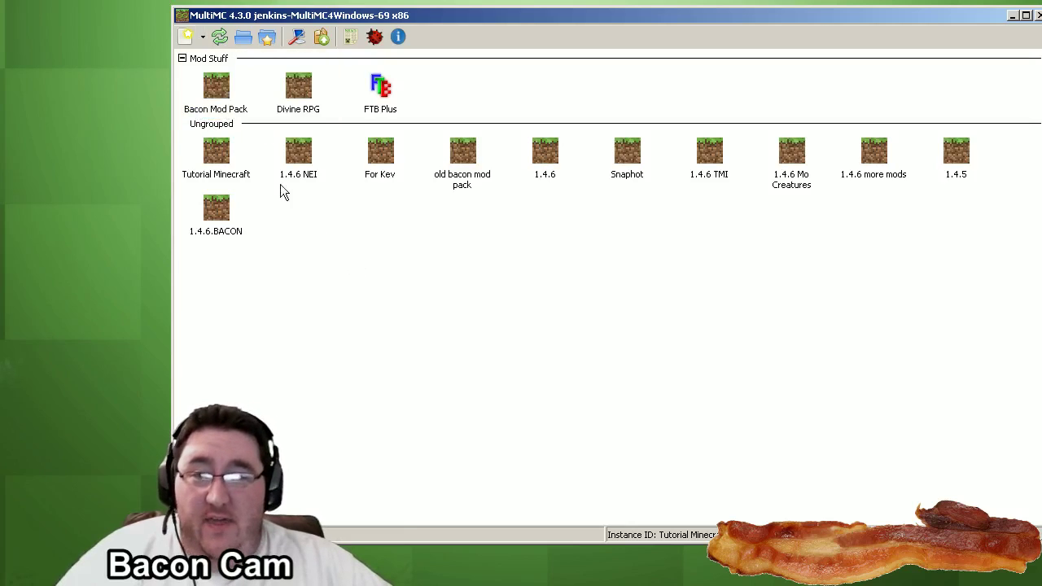